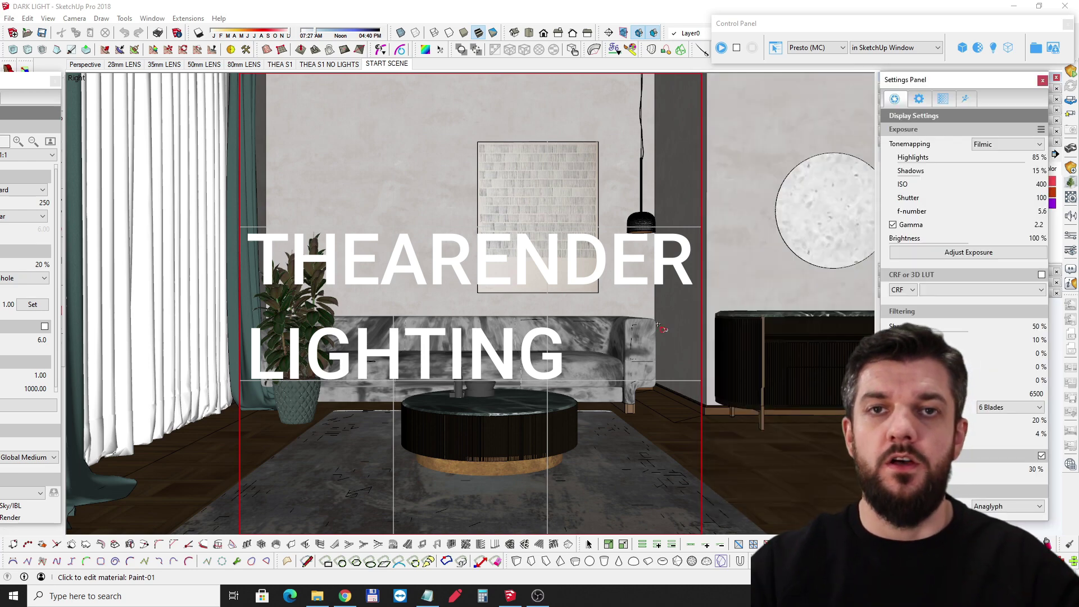
# Examine the living room model from several angles, covering the sofa, coffee table, artwork, pendant lamp and sideboard
pyautogui.moveTo(621, 326); pyautogui.dragTo(597, 319, button='middle')
pyautogui.press('space')
pyautogui.scroll(-5, 574, 312)
pyautogui.moveTo(612, 279); pyautogui.dragTo(403, 326, button='middle')
pyautogui.scroll(3, 467, 328)
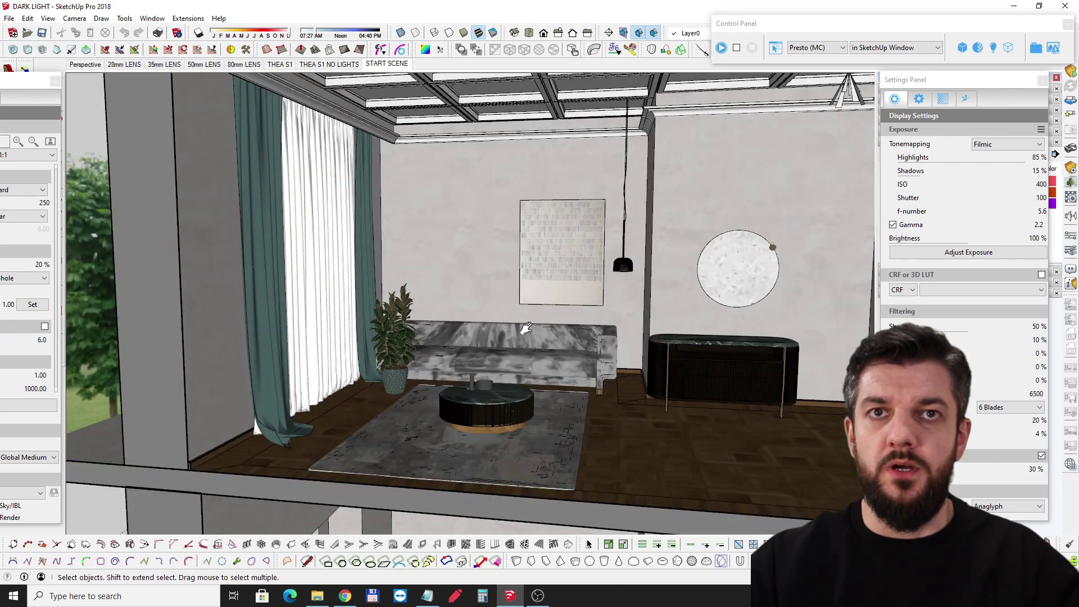
pyautogui.keyDown('shift'); pyautogui.moveTo(523, 329); pyautogui.dragTo(566, 347, button='middle'); pyautogui.keyUp('shift')
pyautogui.scroll(3, 460, 302)
pyautogui.scroll(-3, 532, 313)
pyautogui.scroll(4, 514, 333)
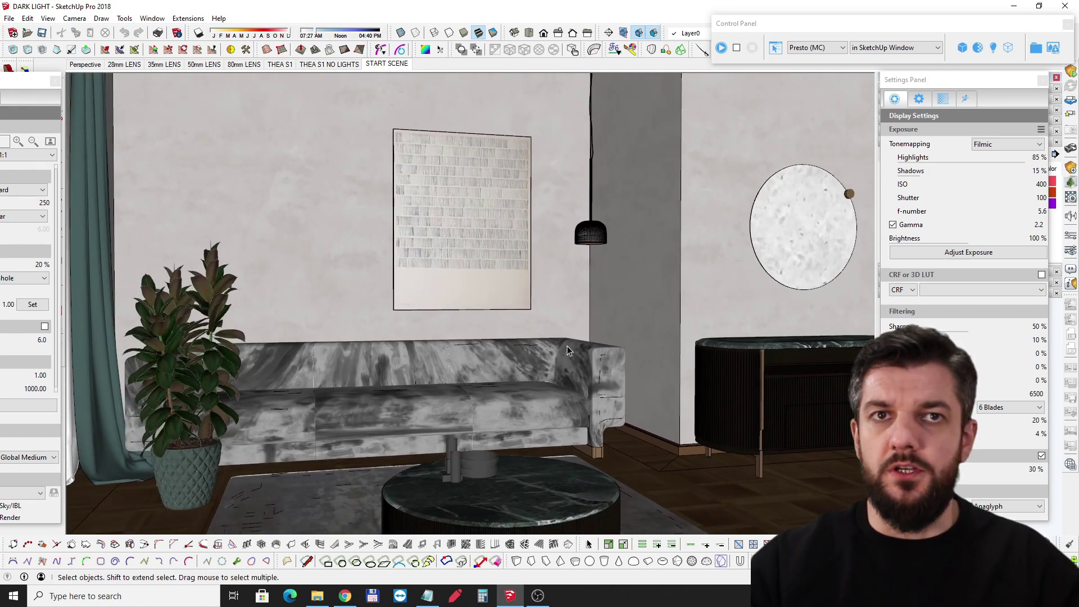
pyautogui.moveTo(568, 351)
pyautogui.mouseDown(button='middle')
pyautogui.moveTo(615, 337)
pyautogui.moveTo(551, 342)
pyautogui.moveTo(638, 333)
pyautogui.moveTo(591, 345)
pyautogui.moveTo(615, 335)
pyautogui.moveTo(645, 354)
pyautogui.moveTo(588, 348)
pyautogui.moveTo(570, 312)
pyautogui.mouseUp(button='middle')
pyautogui.scroll(-1, 684, 338)
pyautogui.scroll(2, 603, 310)
pyautogui.moveTo(645, 355); pyautogui.dragTo(734, 351, button='middle')
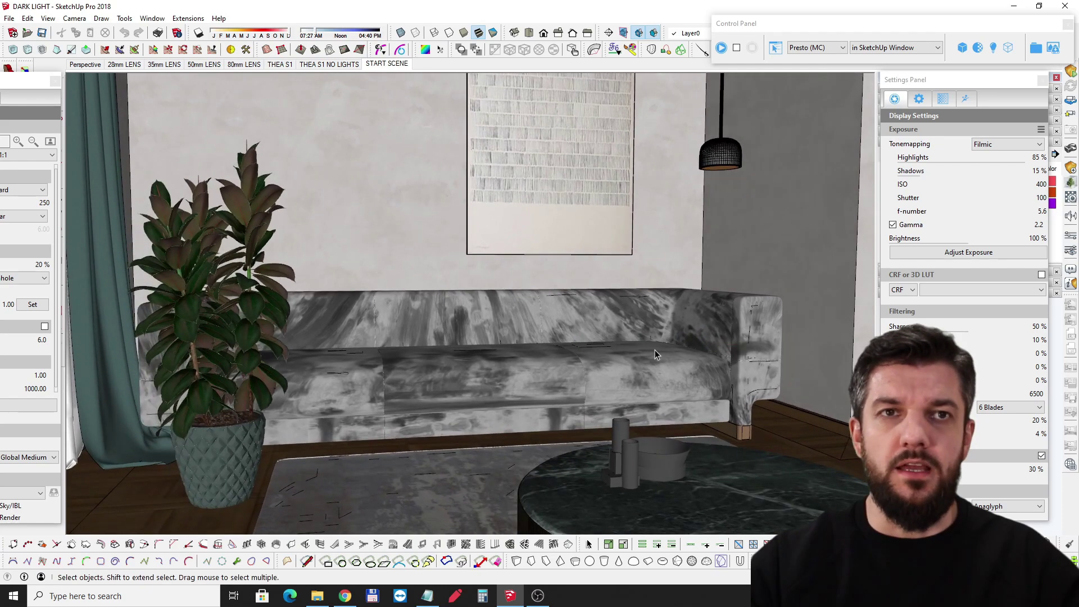
pyautogui.scroll(-2, 660, 346)
pyautogui.keyDown('shift'); pyautogui.moveTo(664, 349); pyautogui.dragTo(550, 354, button='middle'); pyautogui.keyUp('shift')
pyautogui.scroll(-3, 575, 336)
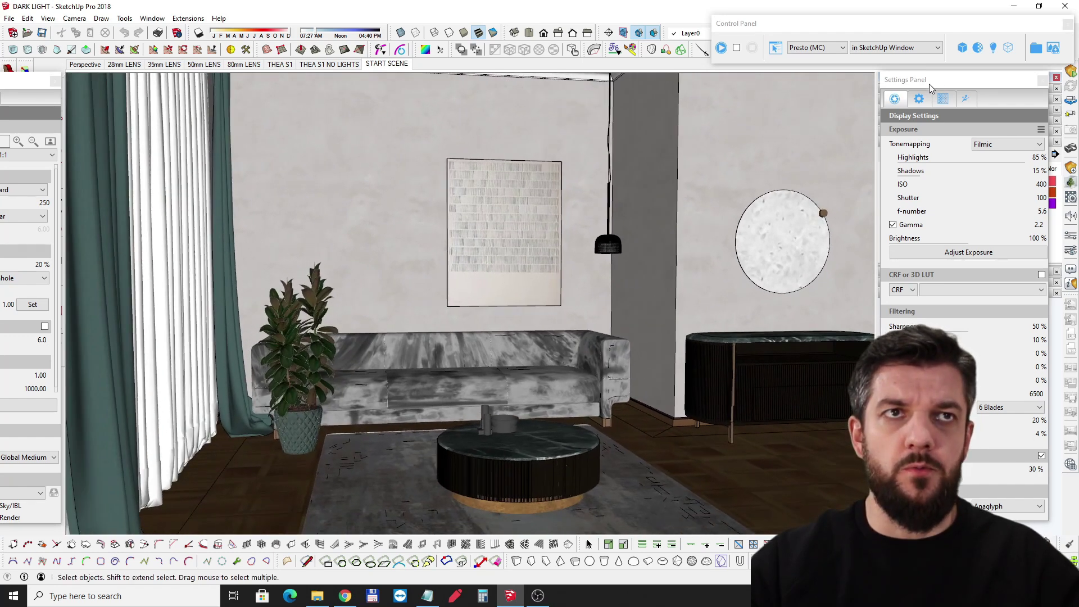
# Reposition the Settings and Tools panels so both are fully visible, and start the Presto (MC) render in the SketchUp window
pyautogui.moveTo(930, 87); pyautogui.dragTo(764, 85)
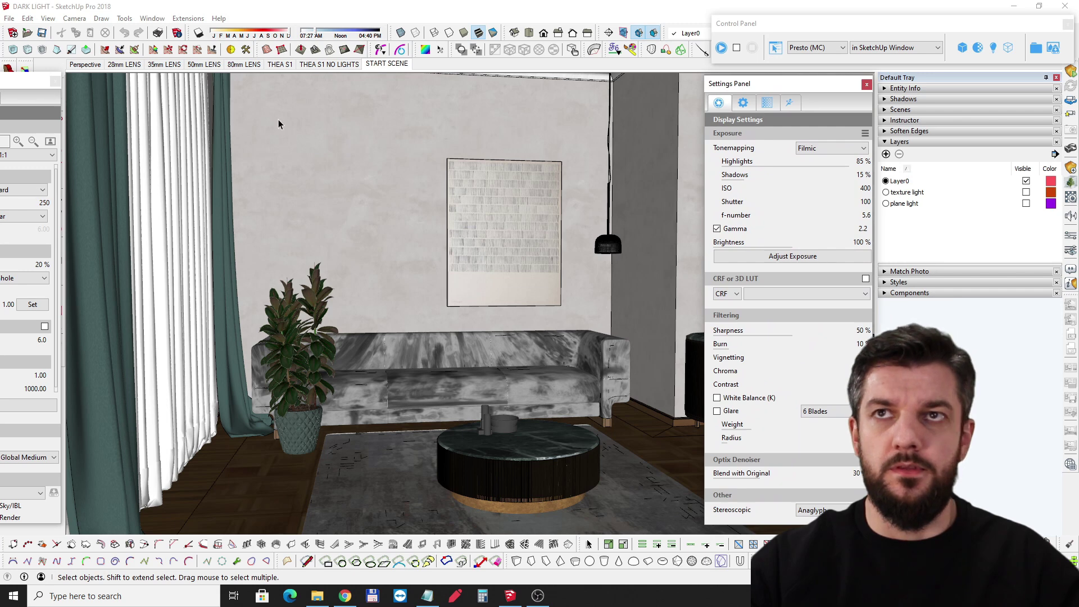
pyautogui.moveTo(38, 91); pyautogui.dragTo(209, 90)
pyautogui.moveTo(515, 262); pyautogui.dragTo(509, 249, button='middle')
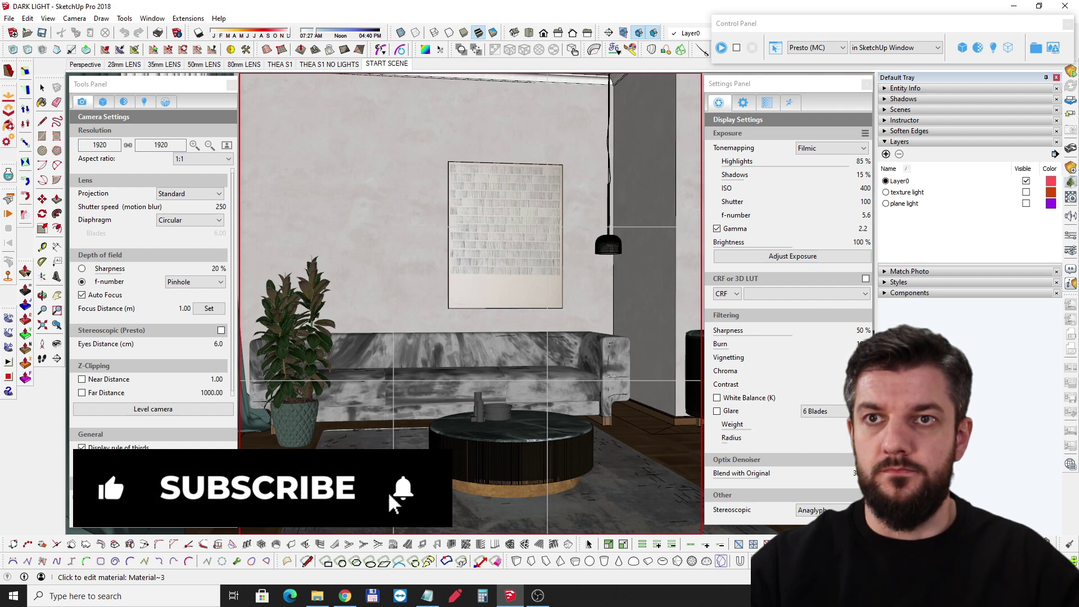
pyautogui.click(721, 48)
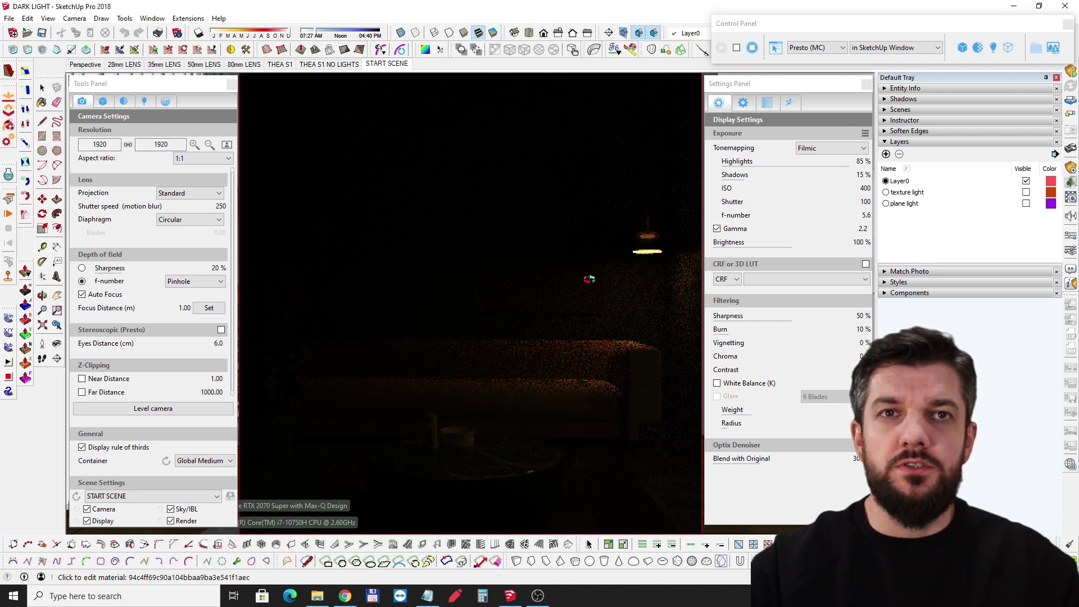
# Inspect the interactive render around the pendant lamp, the round wall piece and the ceiling light
pyautogui.moveTo(587, 276); pyautogui.dragTo(444, 267, button='middle')
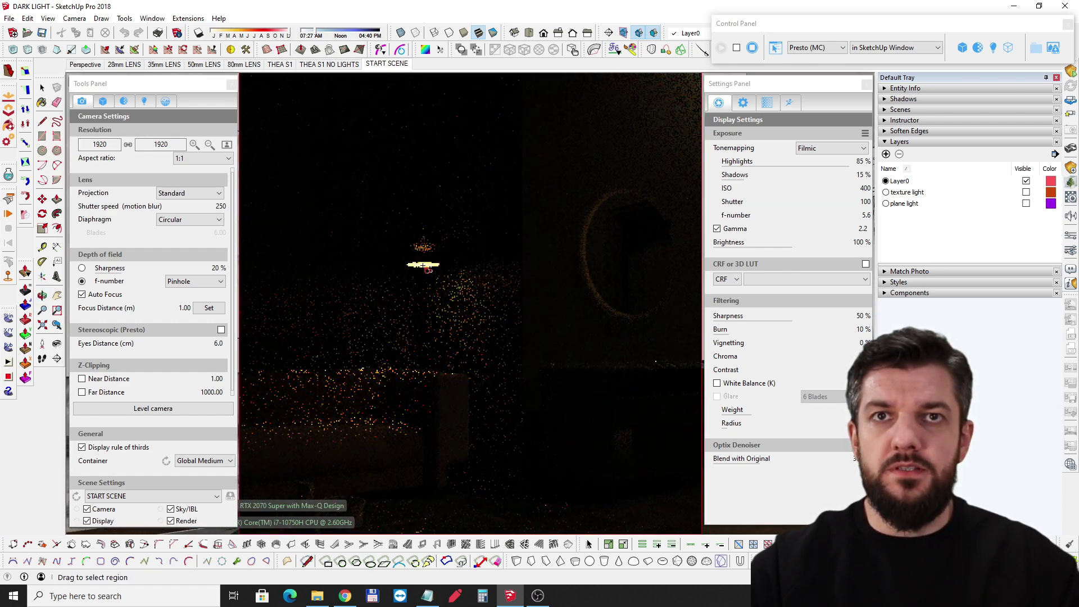
pyautogui.moveTo(422, 264); pyautogui.dragTo(444, 251, button='middle')
pyautogui.keyDown('shift'); pyautogui.moveTo(569, 194); pyautogui.dragTo(510, 241, button='middle'); pyautogui.keyUp('shift')
pyautogui.moveTo(402, 326); pyautogui.dragTo(430, 321, button='middle')
pyautogui.keyDown('shift'); pyautogui.moveTo(630, 213); pyautogui.dragTo(540, 234, button='middle'); pyautogui.keyUp('shift')
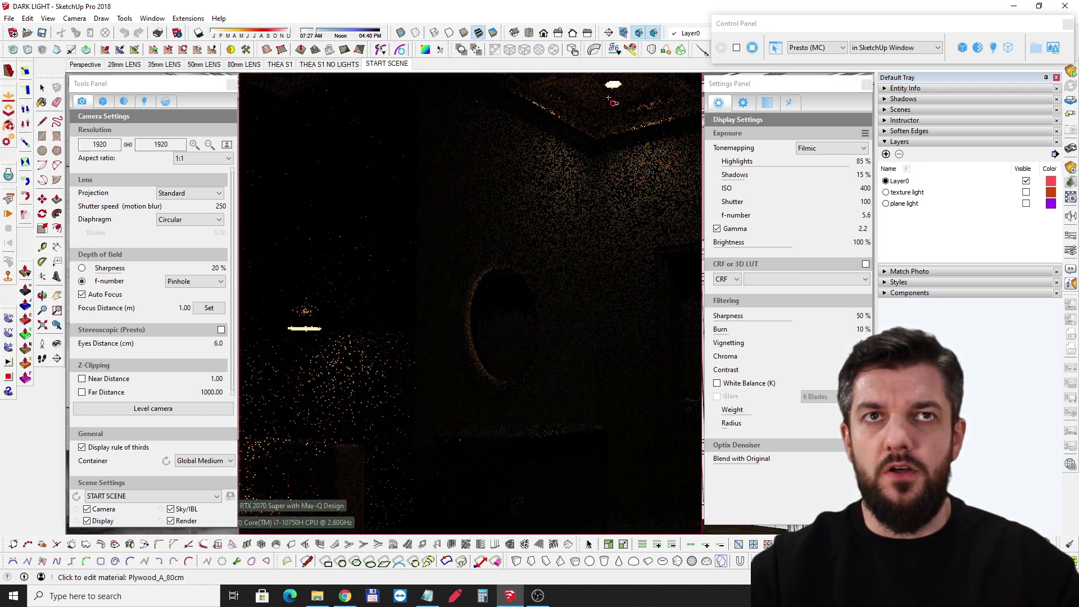
pyautogui.keyDown('shift'); pyautogui.moveTo(452, 261); pyautogui.dragTo(454, 259, button='middle'); pyautogui.keyUp('shift')
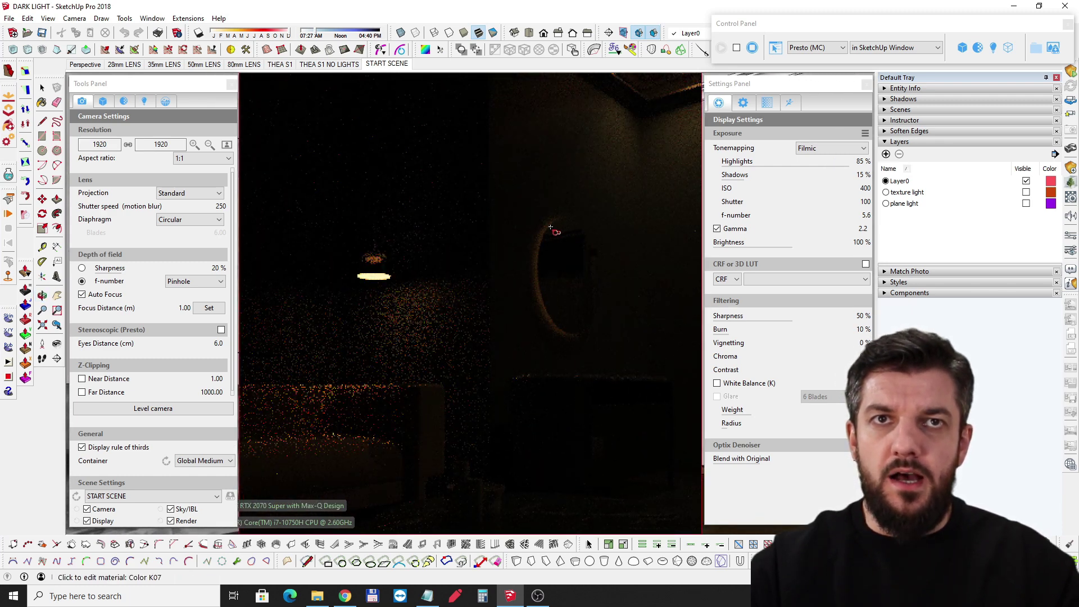
pyautogui.moveTo(459, 290); pyautogui.dragTo(499, 288, button='middle')
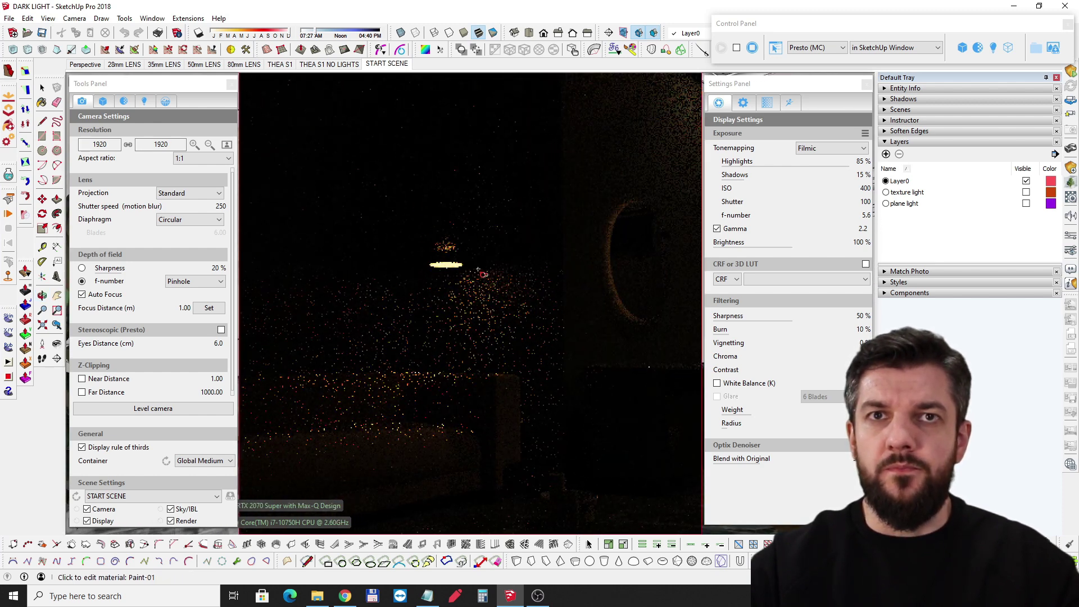
# Check the environment's sun and image-based lighting settings, and return to the camera settings
pyautogui.click(168, 102)
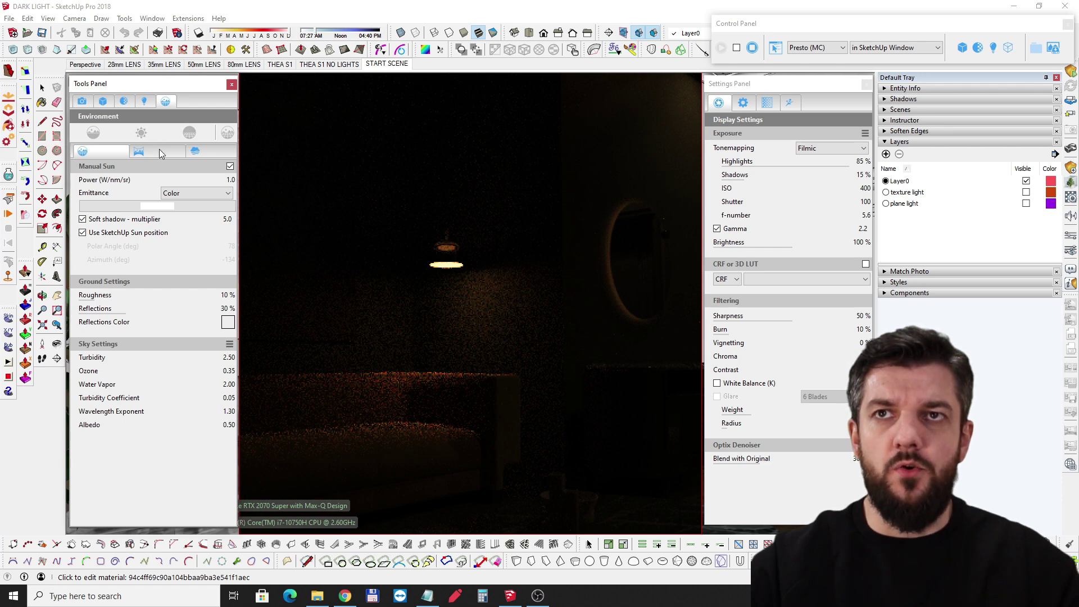
pyautogui.click(139, 151)
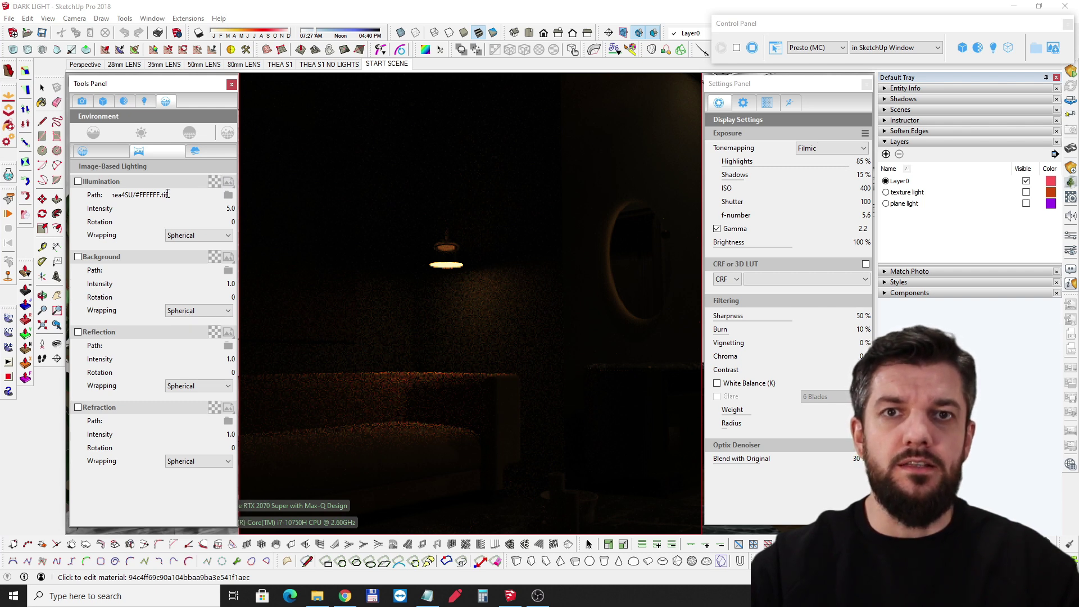
pyautogui.click(82, 101)
# View the pendant lamp's light in the render from another angle and stop rendering
pyautogui.moveTo(441, 234); pyautogui.dragTo(437, 237, button='middle')
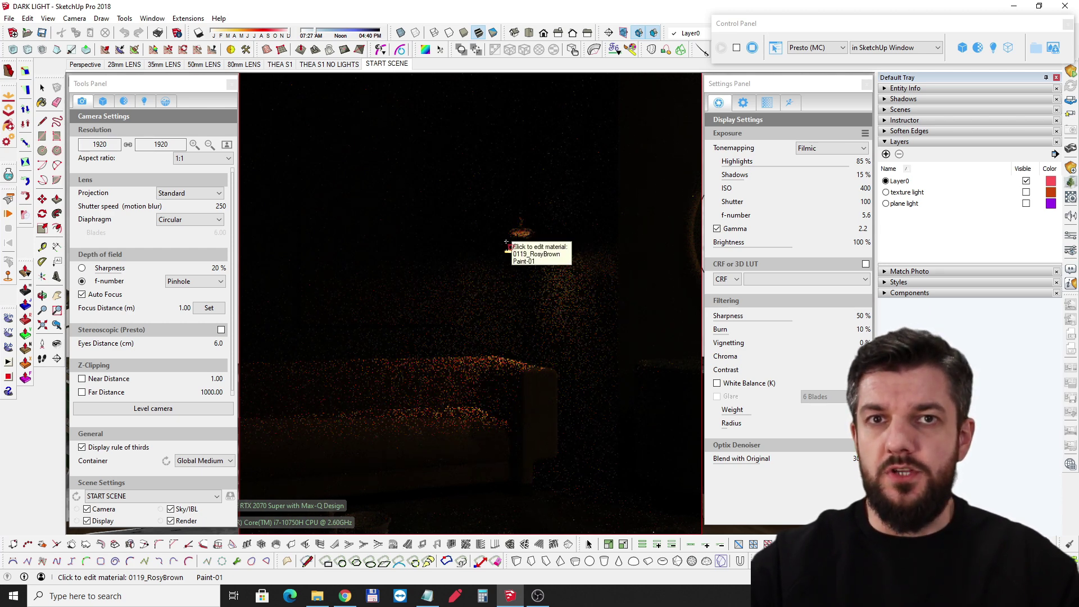
pyautogui.moveTo(496, 254)
pyautogui.mouseDown(button='middle')
pyautogui.moveTo(415, 266)
pyautogui.moveTo(504, 266)
pyautogui.moveTo(450, 278)
pyautogui.moveTo(352, 251)
pyautogui.moveTo(503, 247)
pyautogui.mouseUp(button='middle')
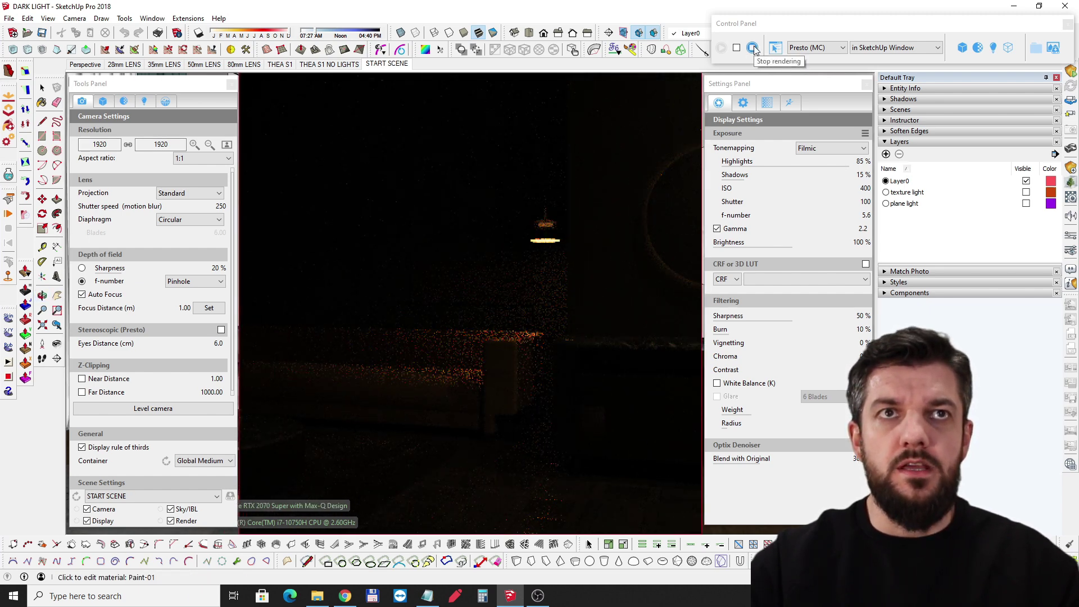
pyautogui.moveTo(551, 200); pyautogui.dragTo(544, 210, button='middle')
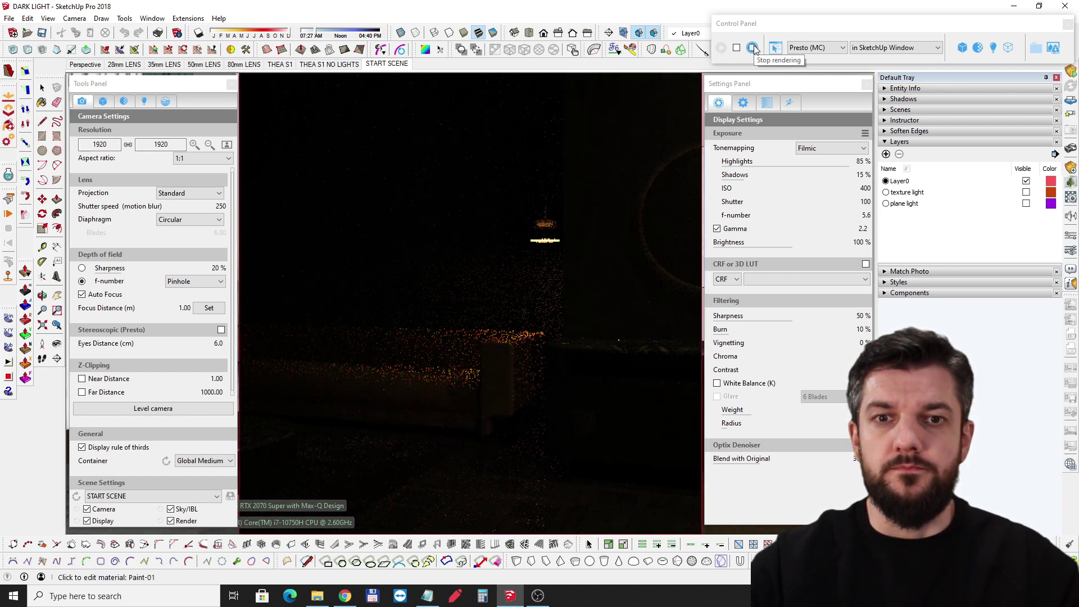
pyautogui.click(753, 48)
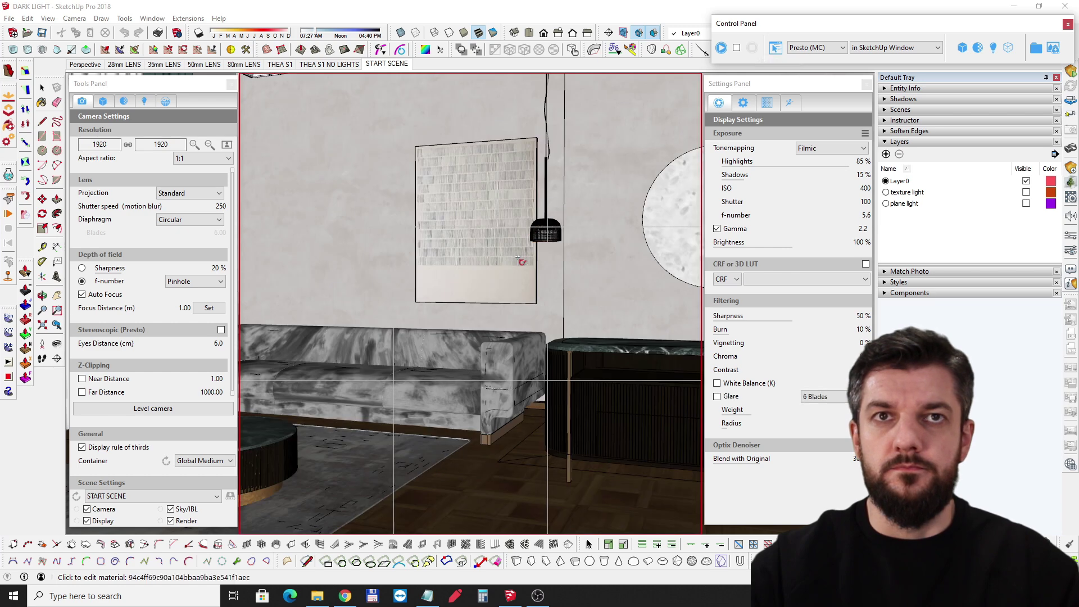
# Make the plane light layer visible in the room corner with the curtain and sofa
pyautogui.moveTo(515, 254); pyautogui.dragTo(496, 251, button='middle')
pyautogui.scroll(-2, 450, 271)
pyautogui.moveTo(398, 289)
pyautogui.mouseDown(button='middle')
pyautogui.moveTo(495, 306)
pyautogui.moveTo(462, 307)
pyautogui.mouseUp(button='middle')
pyautogui.scroll(-1, 490, 304)
pyautogui.scroll(1, 472, 301)
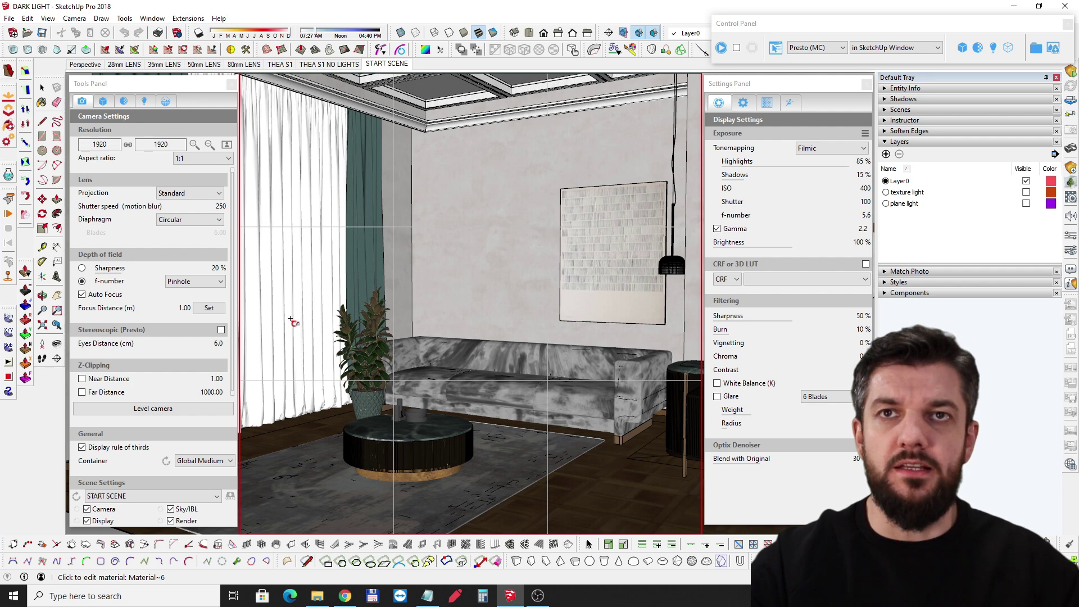
pyautogui.scroll(3, 290, 321)
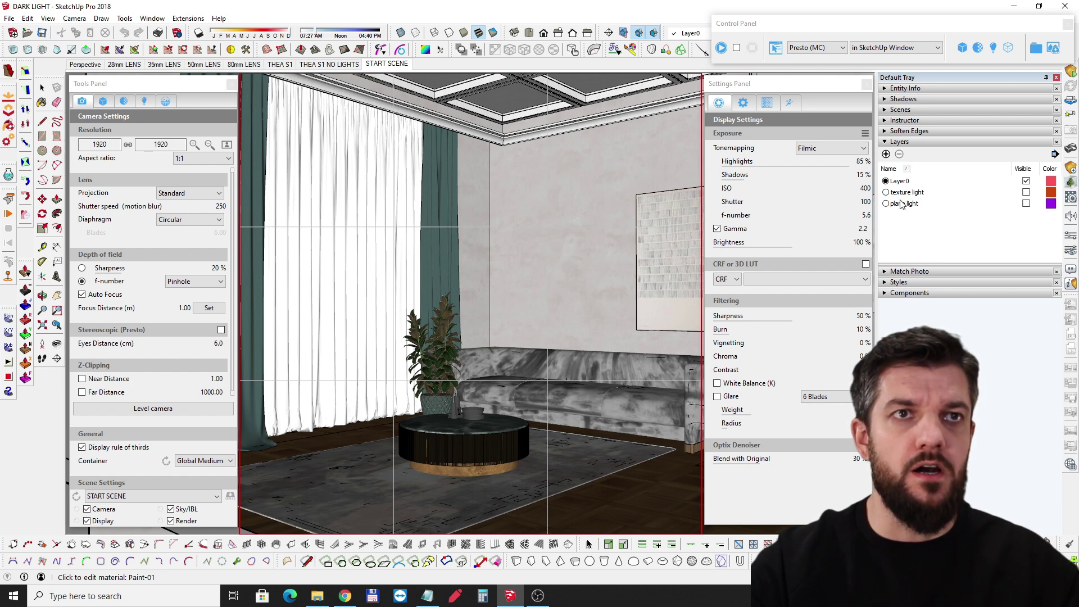
pyautogui.click(1026, 204)
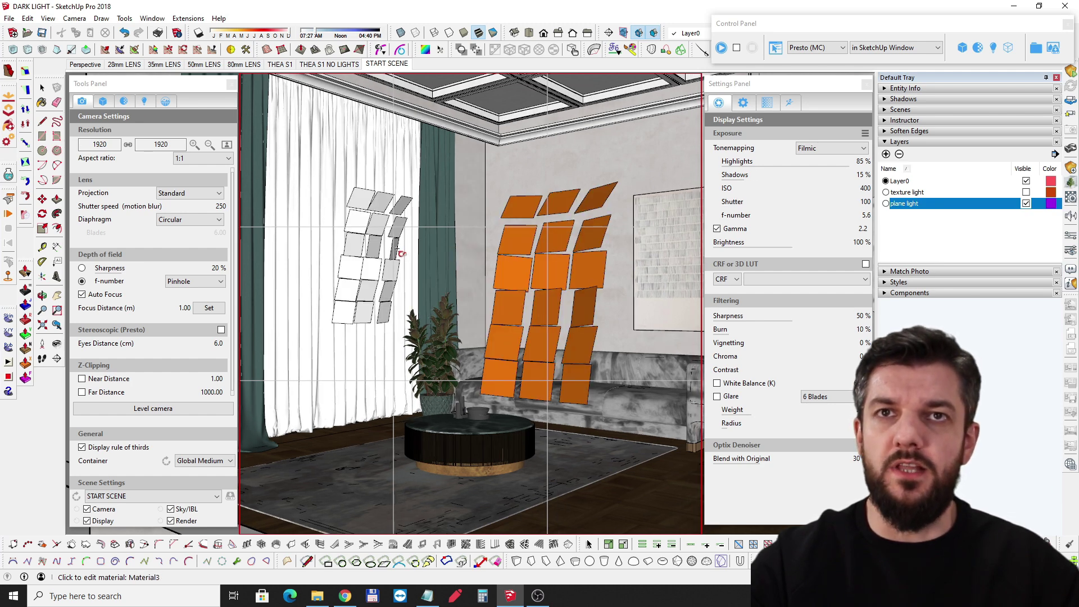
# Select the white light panel group by the curtain and add a layer named cold light for it
pyautogui.scroll(2, 405, 247)
pyautogui.scroll(-2, 400, 221)
pyautogui.press('space')
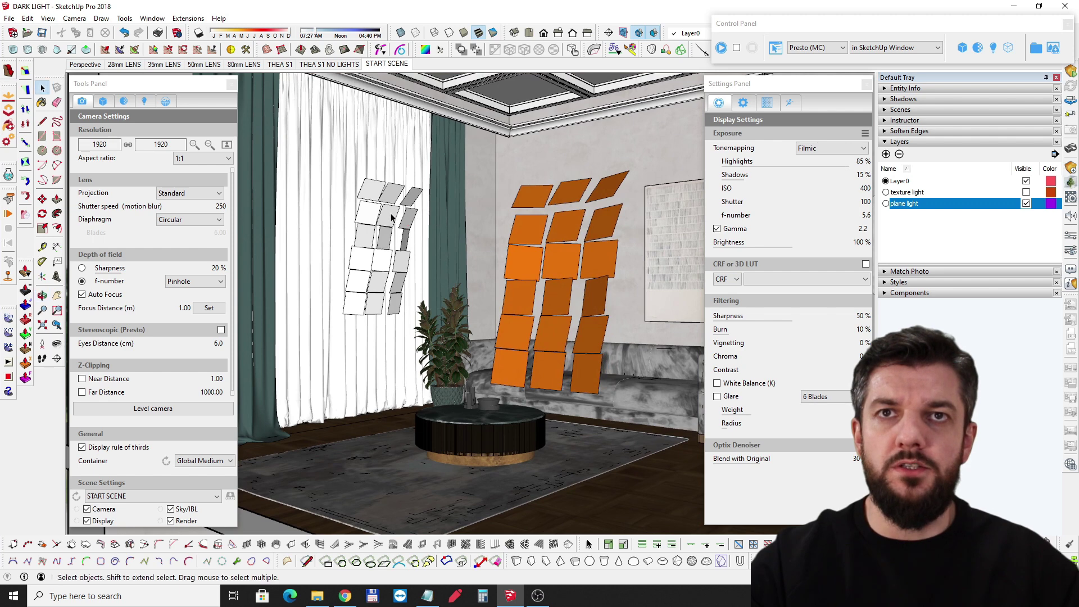
pyautogui.click(392, 220)
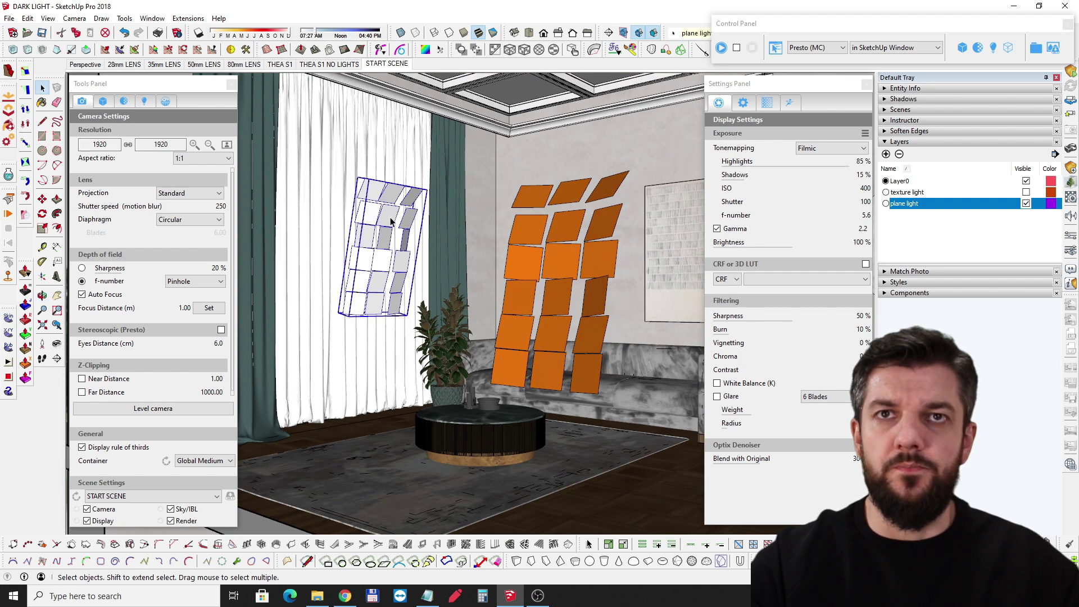
pyautogui.click(886, 154)
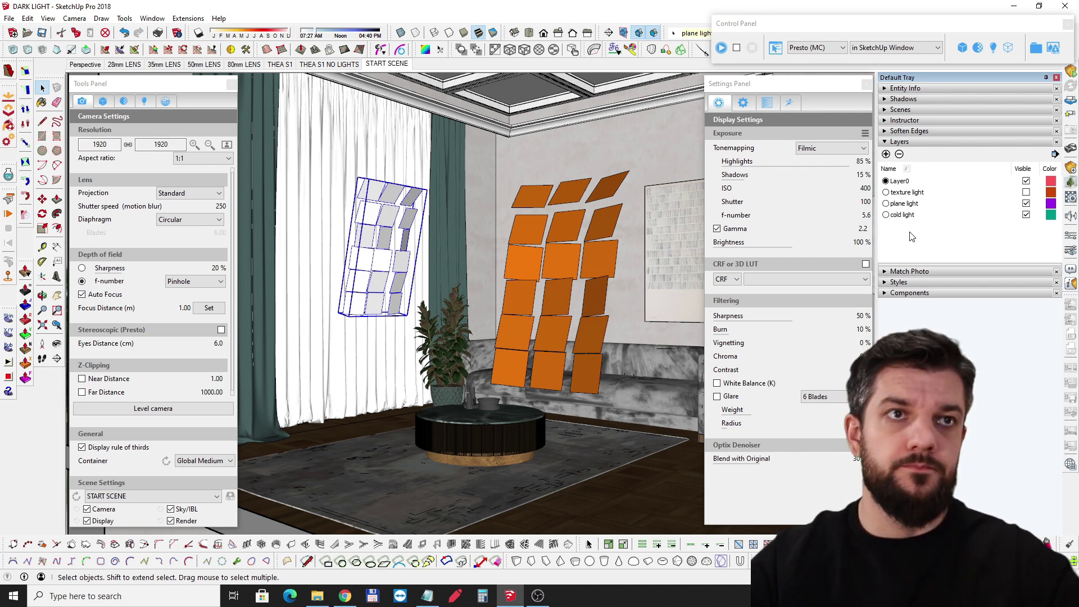
# Select the orange light panel group and add a layer named warm light for it
pyautogui.click(560, 264)
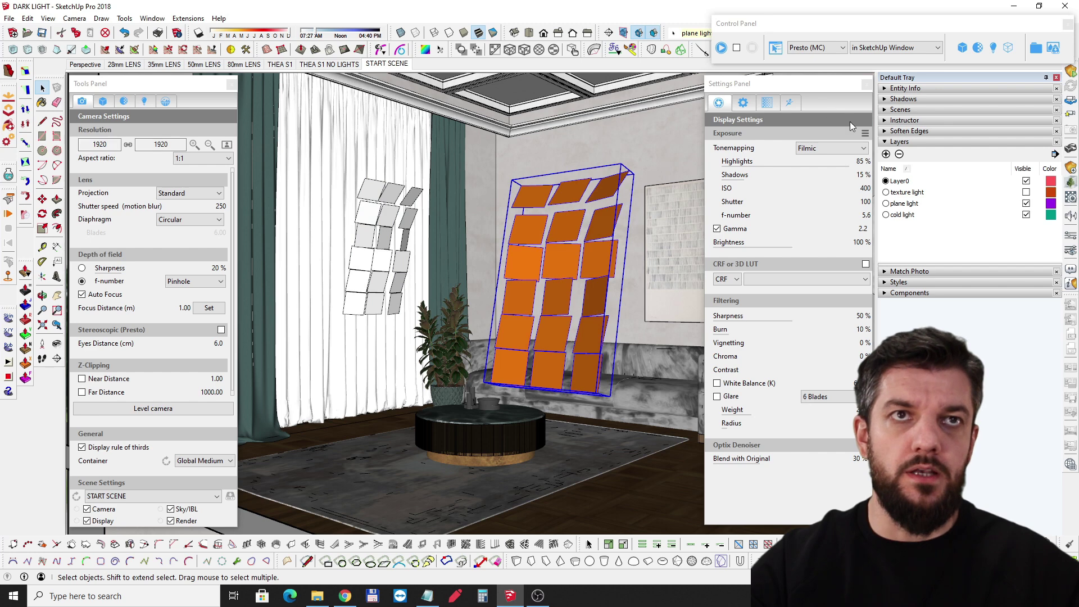
pyautogui.click(886, 154)
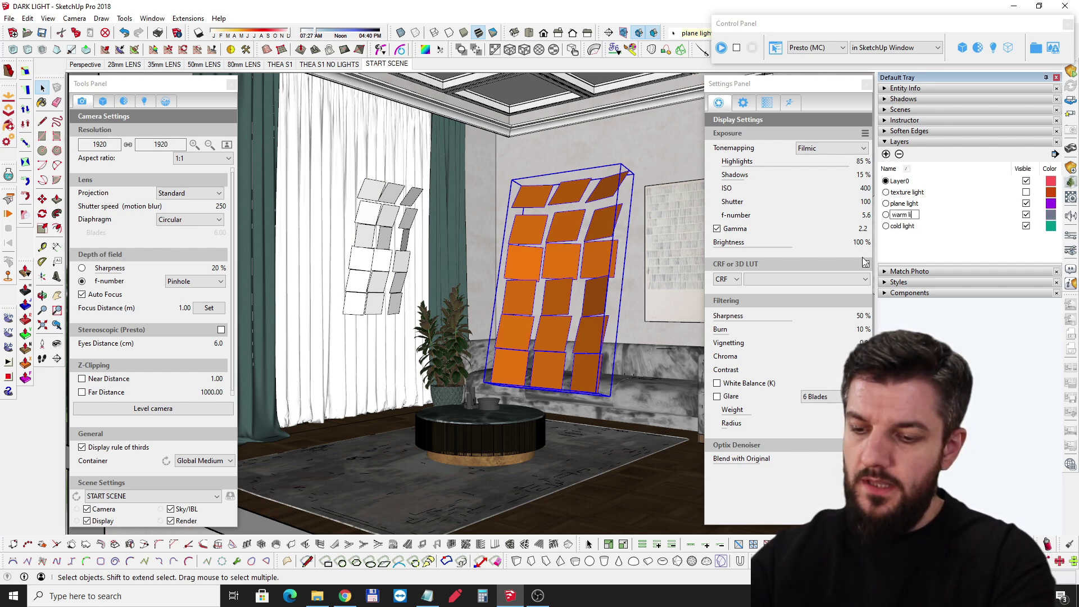
pyautogui.press('Return')
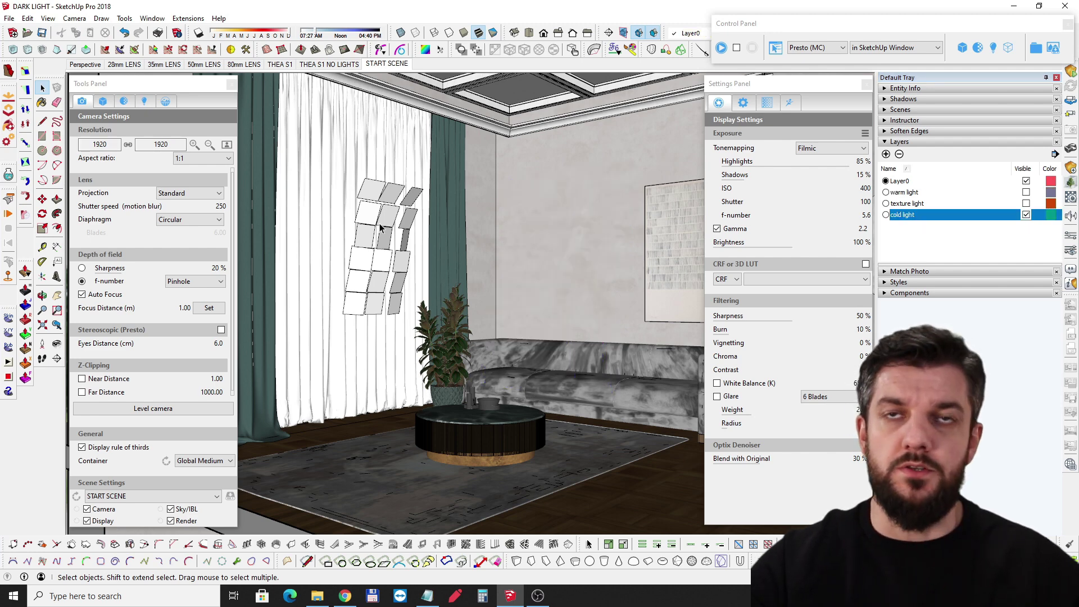
# Select the cold light panel group in front of the curtain and examine its tilted planes from several angles
pyautogui.scroll(3, 377, 225)
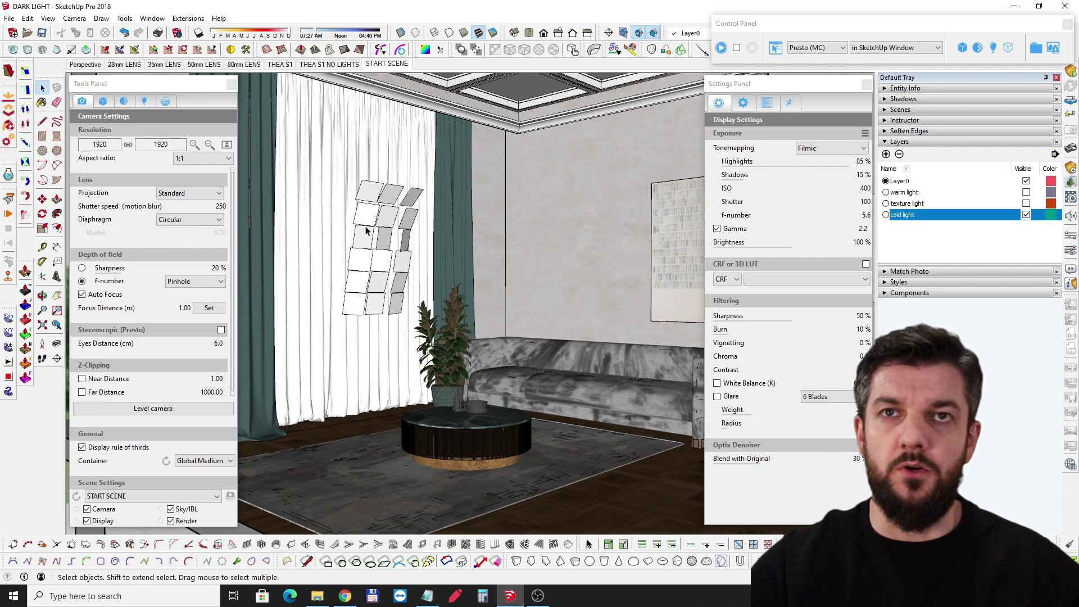
pyautogui.keyDown('shift'); pyautogui.moveTo(371, 206); pyautogui.dragTo(449, 227, button='middle'); pyautogui.keyUp('shift')
pyautogui.click(366, 170)
pyautogui.scroll(4, 372, 170)
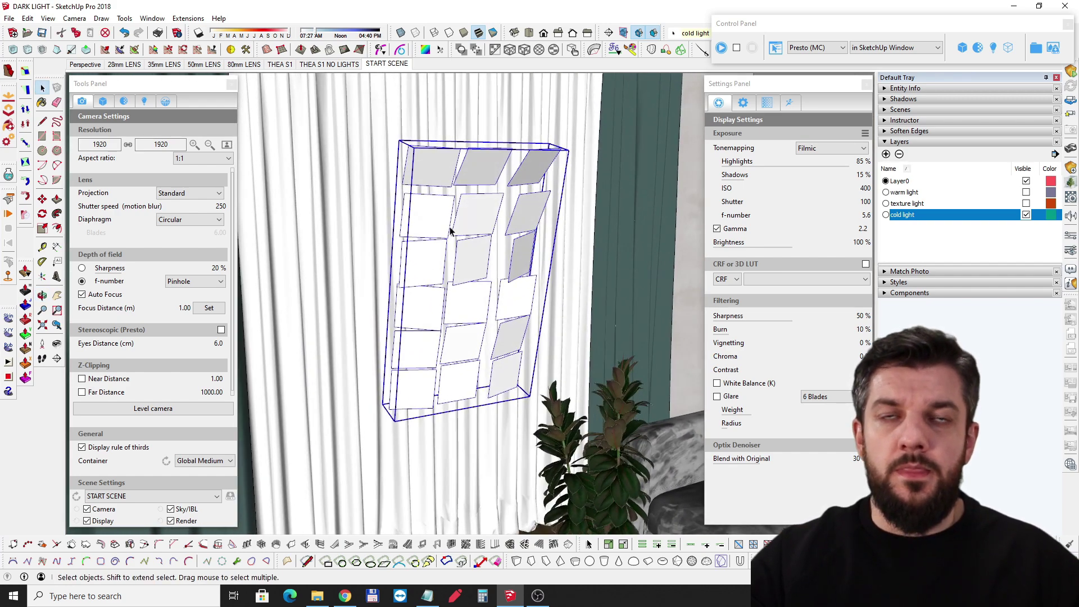
pyautogui.scroll(2, 449, 227)
pyautogui.scroll(-5, 523, 166)
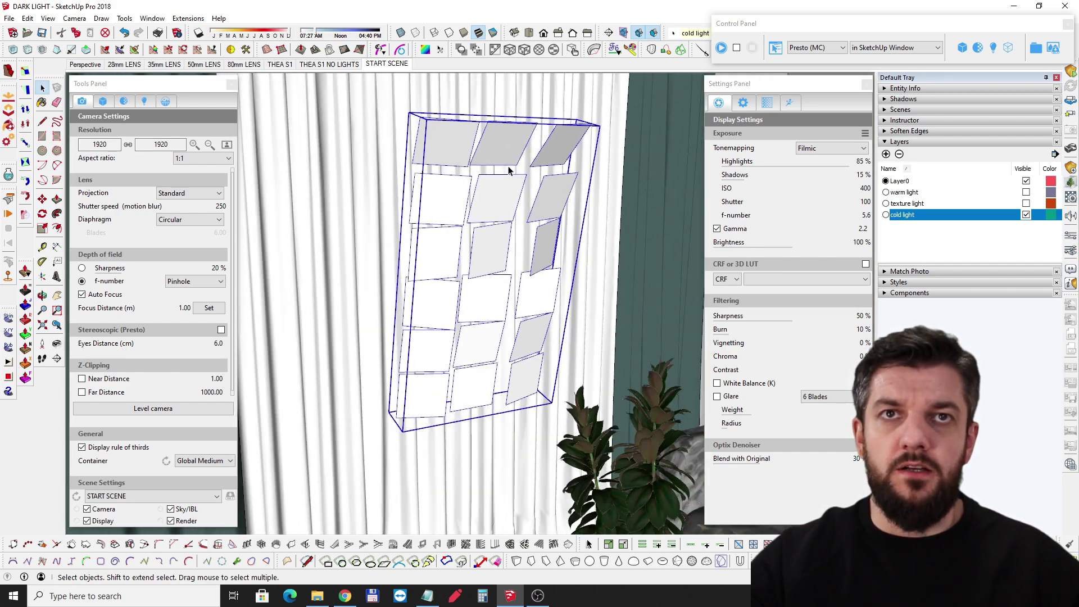
pyautogui.moveTo(481, 168); pyautogui.dragTo(508, 212, button='middle')
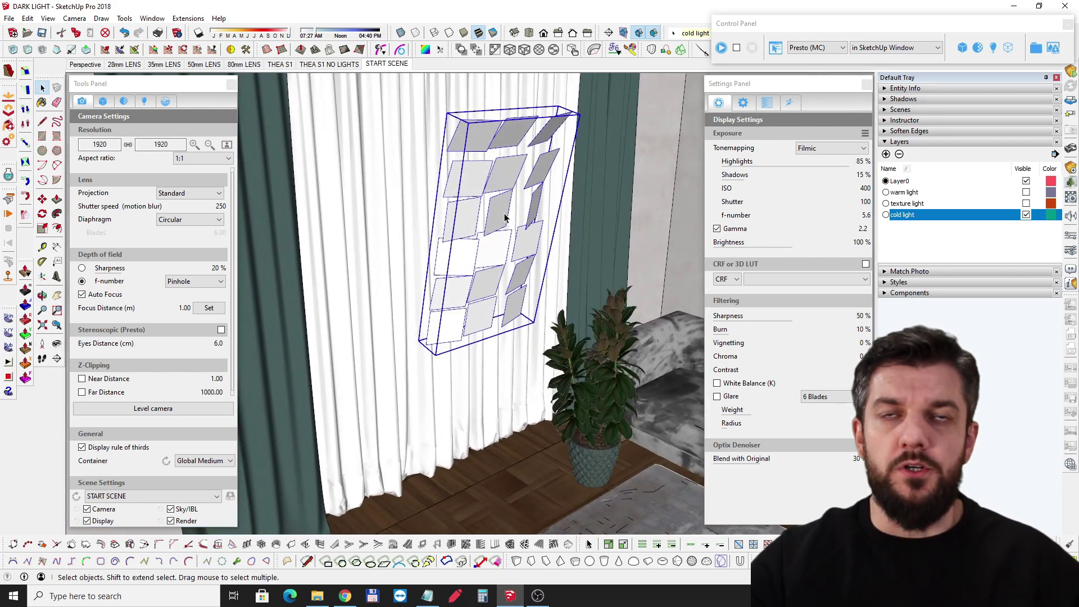
pyautogui.scroll(3, 509, 212)
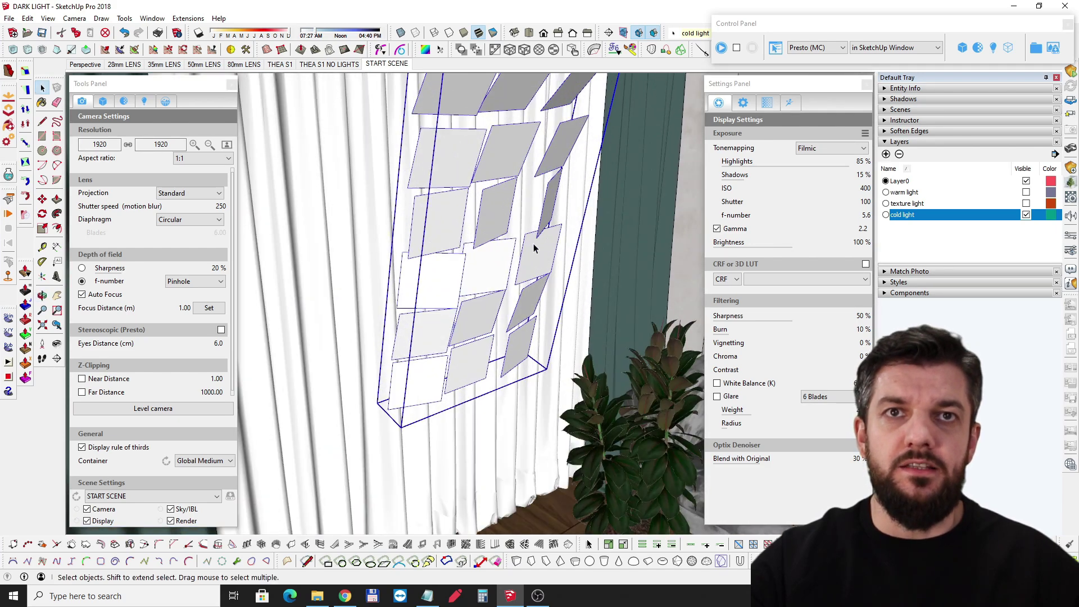
pyautogui.scroll(-3, 489, 251)
pyautogui.moveTo(489, 251); pyautogui.dragTo(444, 176, button='middle')
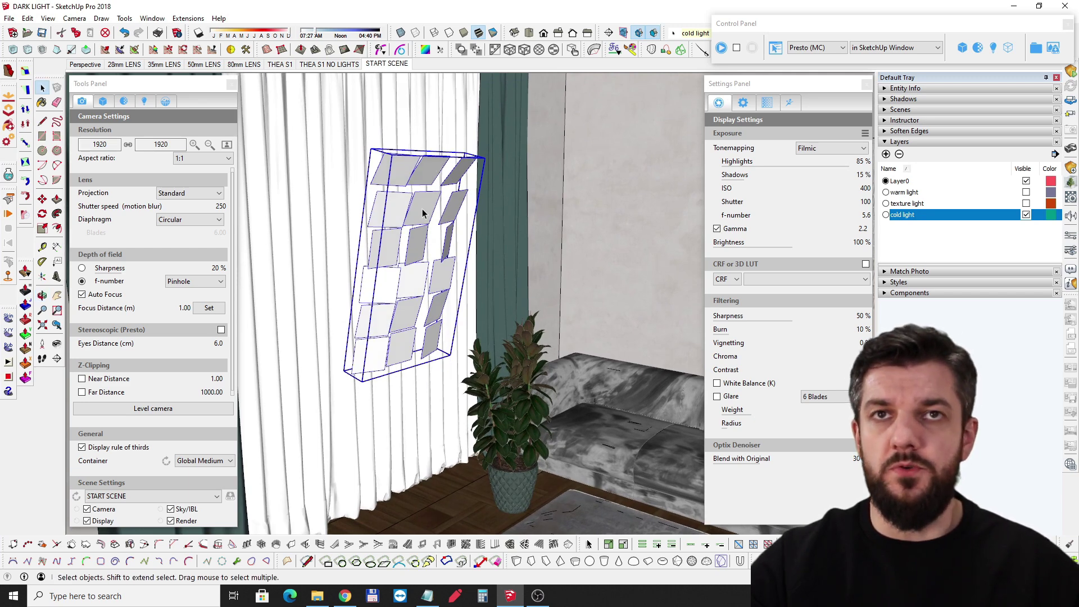
pyautogui.scroll(-3, 418, 183)
pyautogui.moveTo(418, 183); pyautogui.dragTo(439, 297, button='middle')
pyautogui.scroll(3, 439, 298)
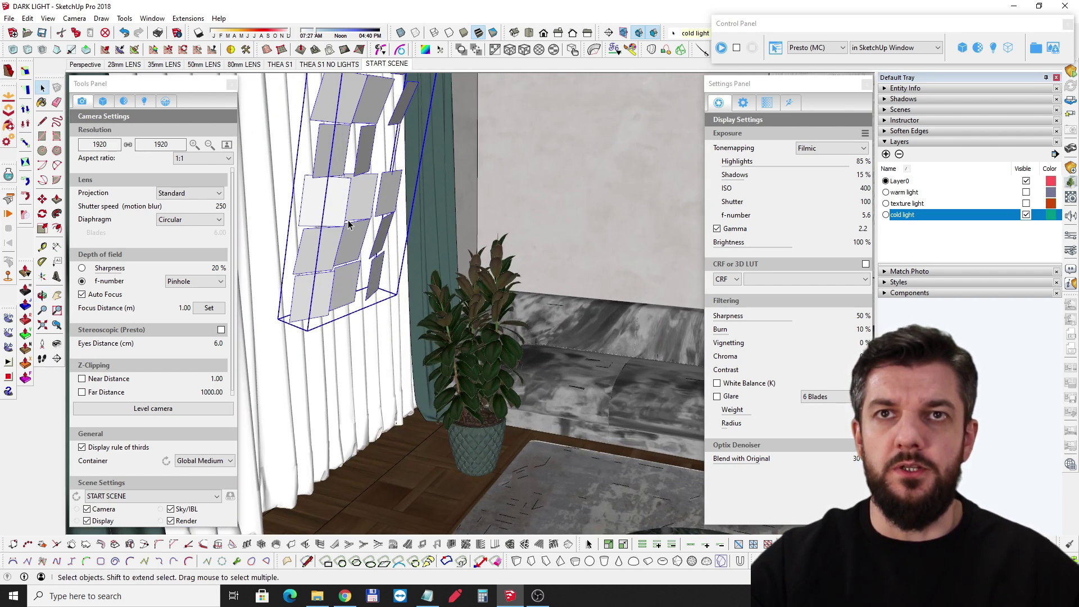
pyautogui.moveTo(348, 224); pyautogui.dragTo(301, 236, button='middle')
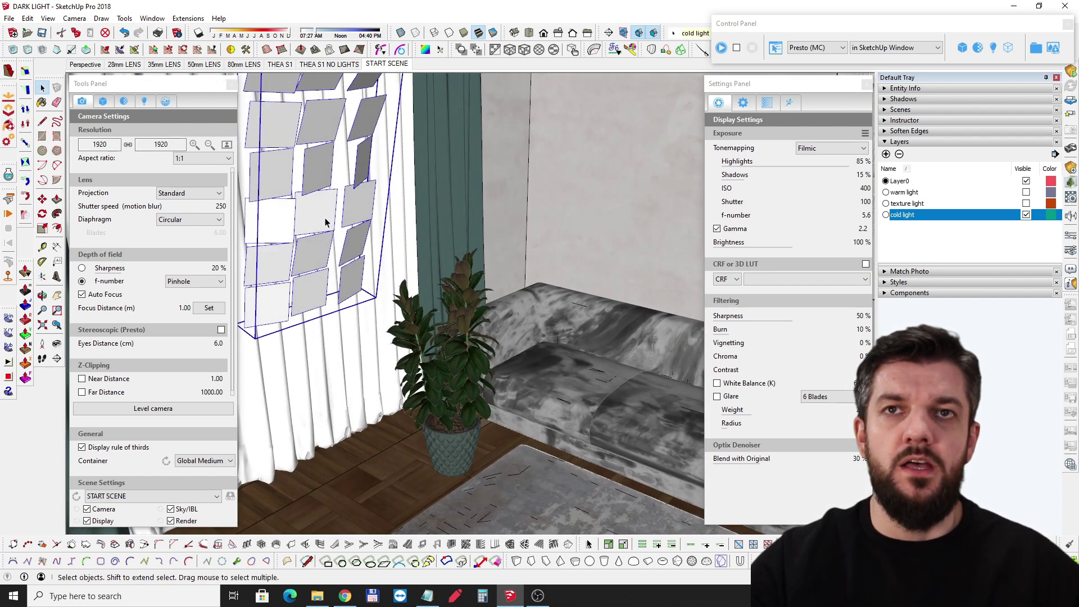
pyautogui.moveTo(354, 185)
pyautogui.mouseDown(button='middle')
pyautogui.moveTo(344, 238)
pyautogui.moveTo(309, 233)
pyautogui.moveTo(361, 193)
pyautogui.moveTo(368, 202)
pyautogui.moveTo(362, 186)
pyautogui.moveTo(397, 173)
pyautogui.moveTo(409, 211)
pyautogui.mouseUp(button='middle')
pyautogui.scroll(2, 413, 180)
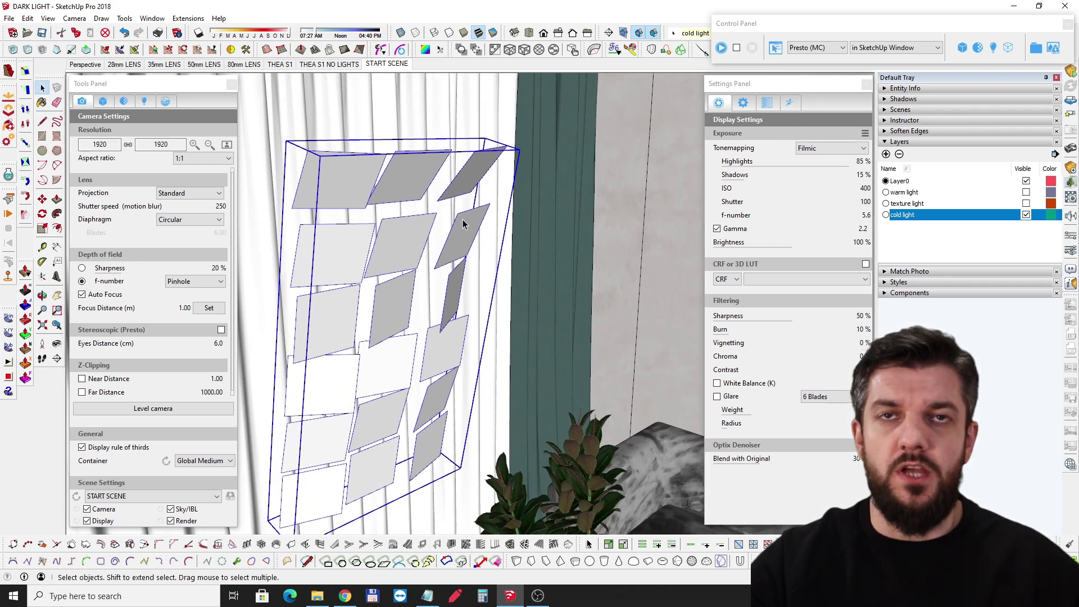
# Pick the material of the cold light planes and inspect its emitter power and colour temperature
pyautogui.moveTo(462, 223)
pyautogui.mouseDown(button='middle')
pyautogui.moveTo(369, 212)
pyautogui.moveTo(457, 208)
pyautogui.mouseUp(button='middle')
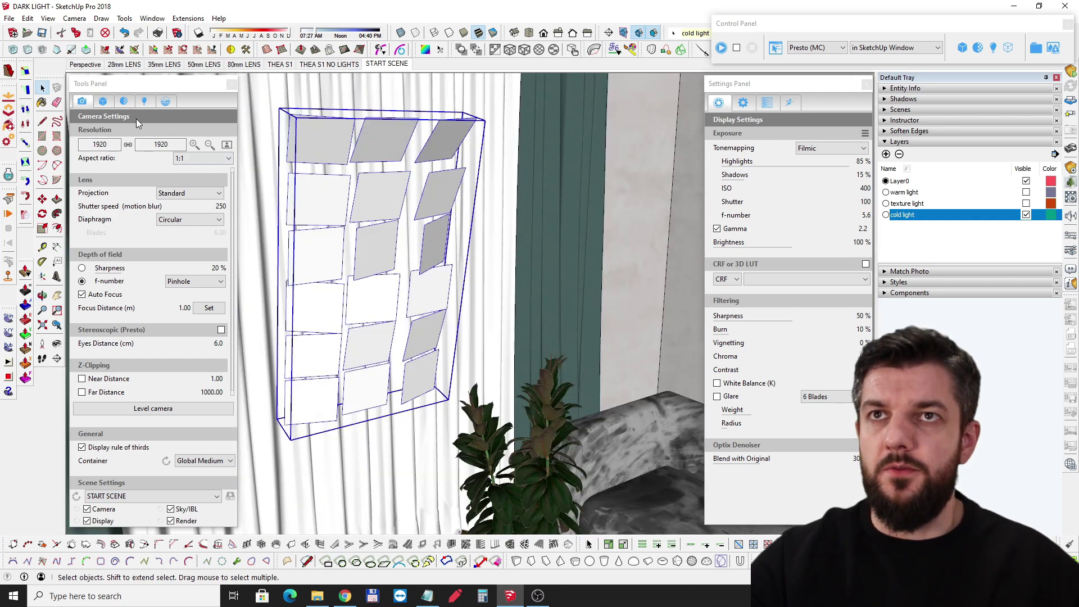
pyautogui.moveTo(386, 200); pyautogui.dragTo(381, 195, button='middle')
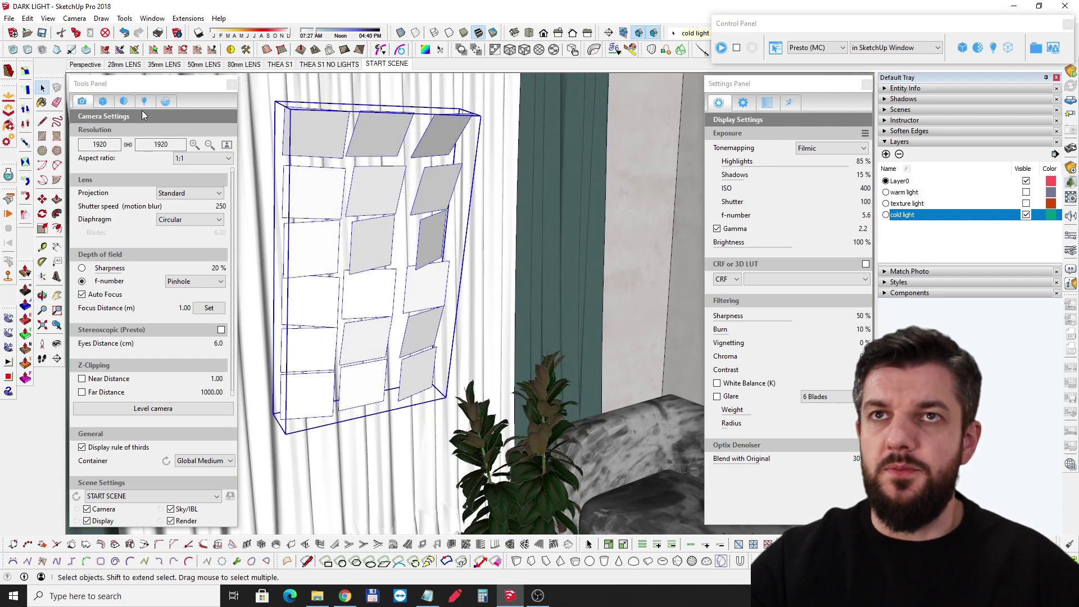
pyautogui.click(381, 192)
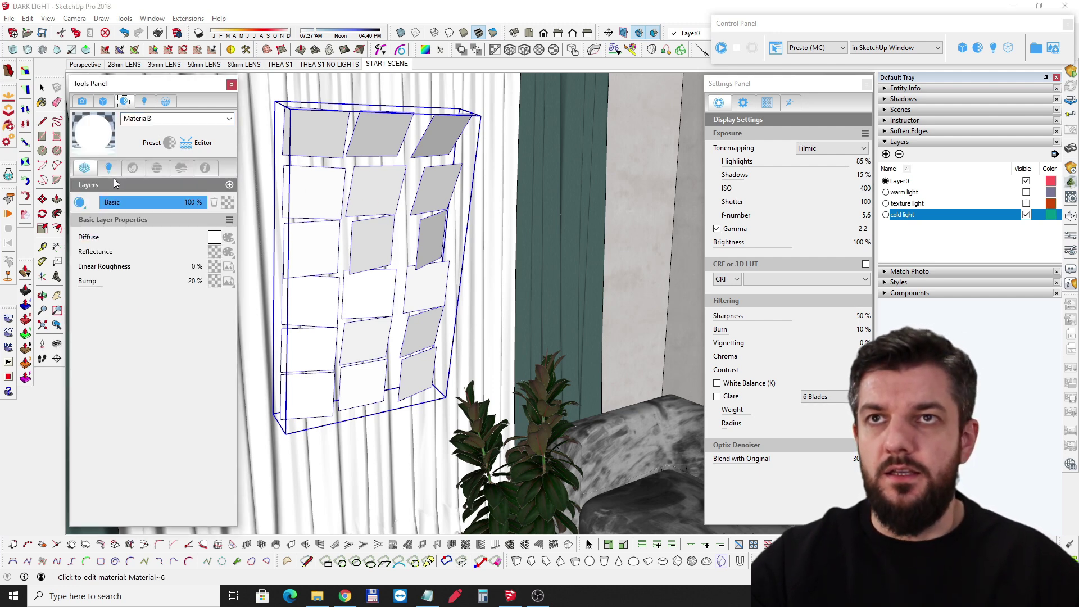
pyautogui.click(108, 168)
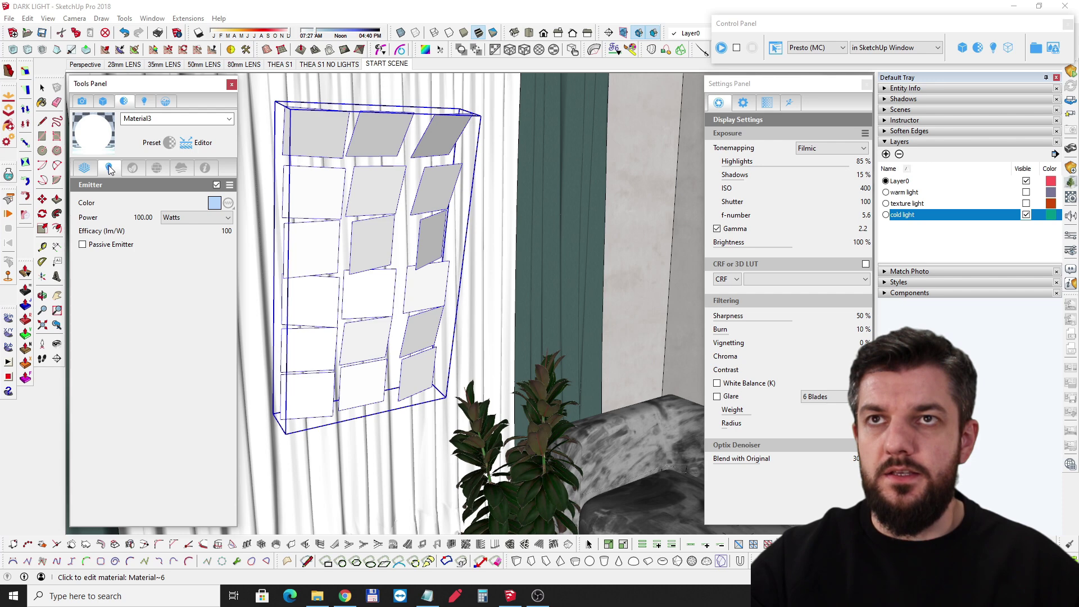
pyautogui.click(214, 203)
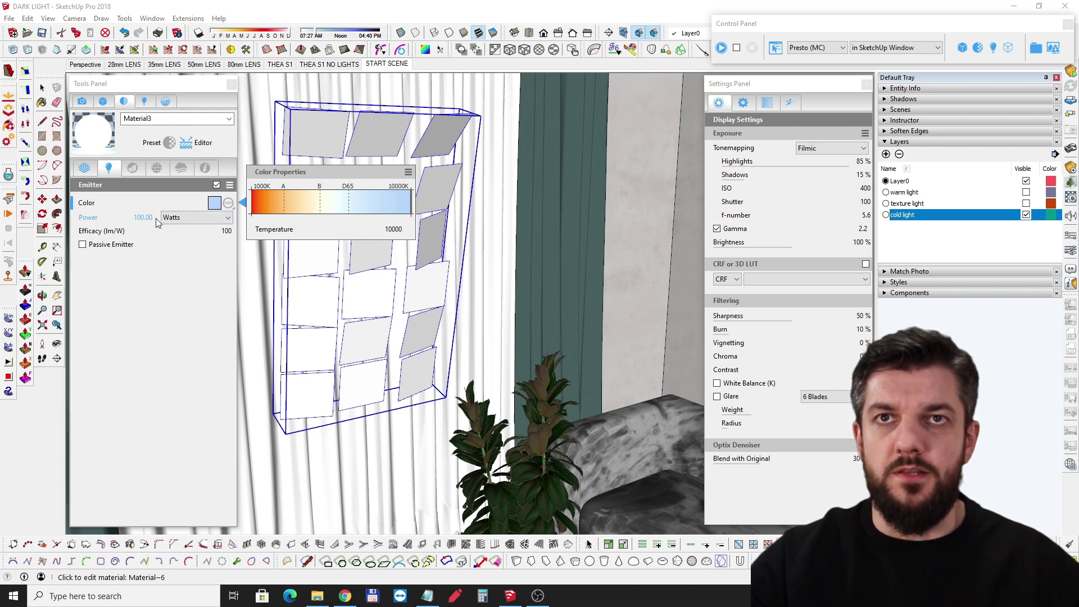
# Run an interactive Presto (MC) render of the living room with only the cold light panels, and stop it after viewing
pyautogui.moveTo(460, 196); pyautogui.dragTo(473, 229, button='middle')
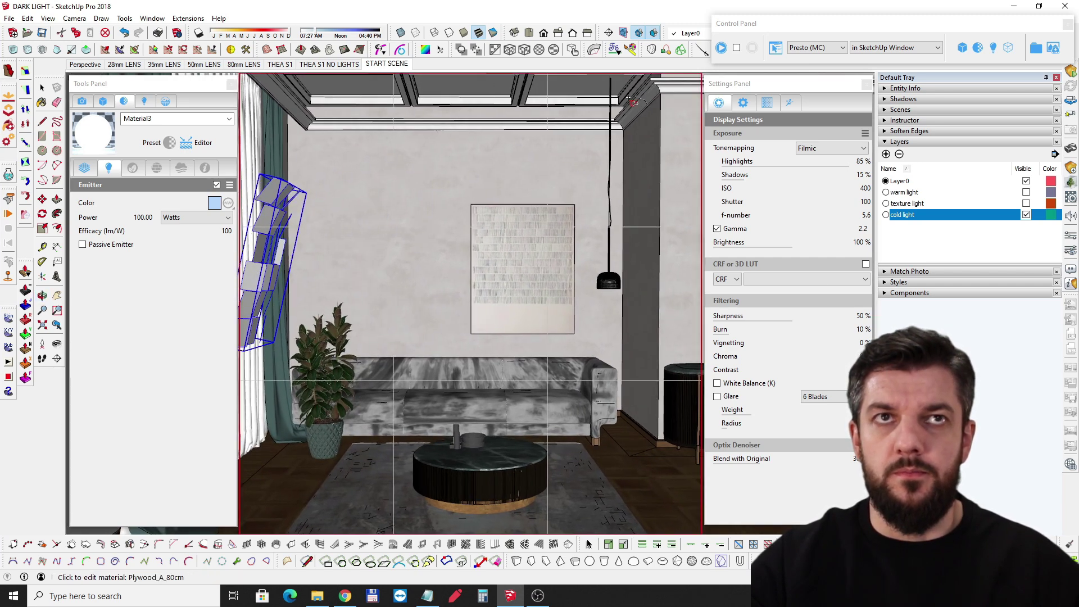
pyautogui.click(721, 47)
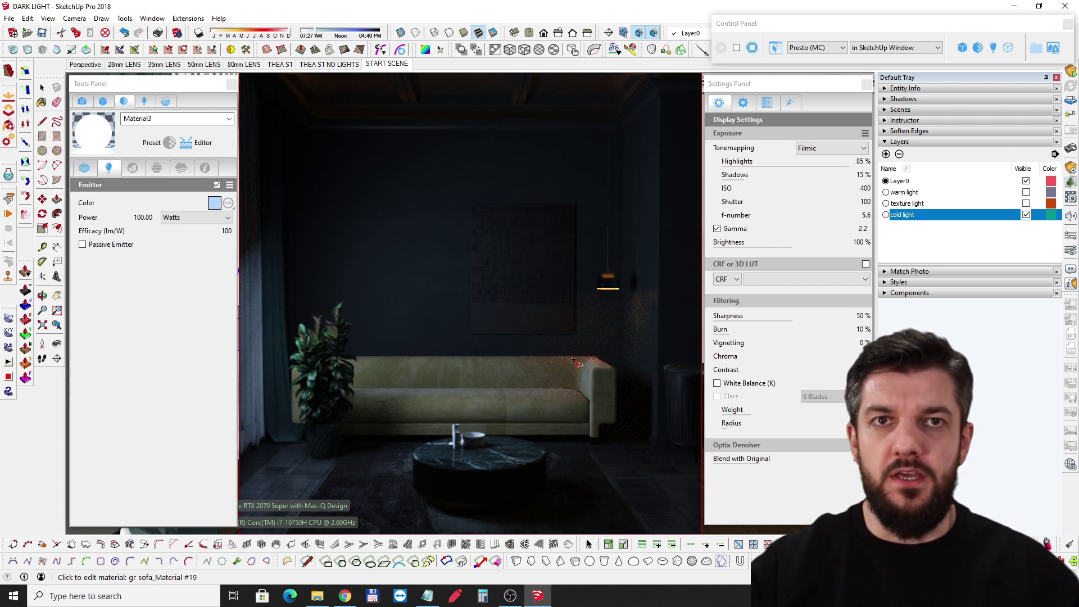
pyautogui.click(752, 47)
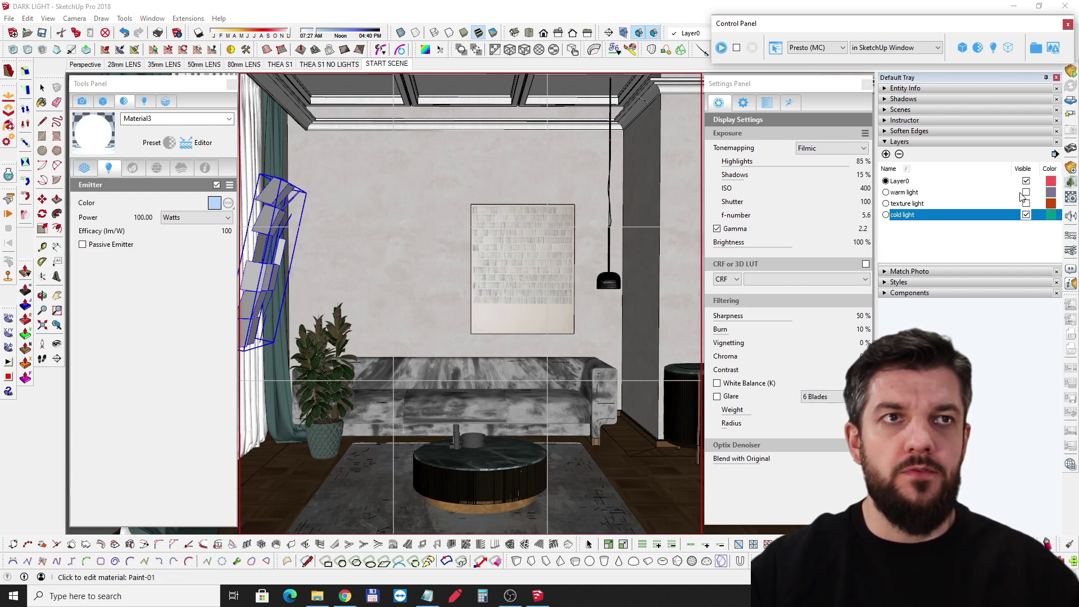
# Make the warm light layer visible and inspect the emitter power and colour temperature of the orange planes' material
pyautogui.click(1025, 193)
pyautogui.moveTo(583, 316); pyautogui.dragTo(482, 308, button='middle')
pyautogui.scroll(4, 468, 280)
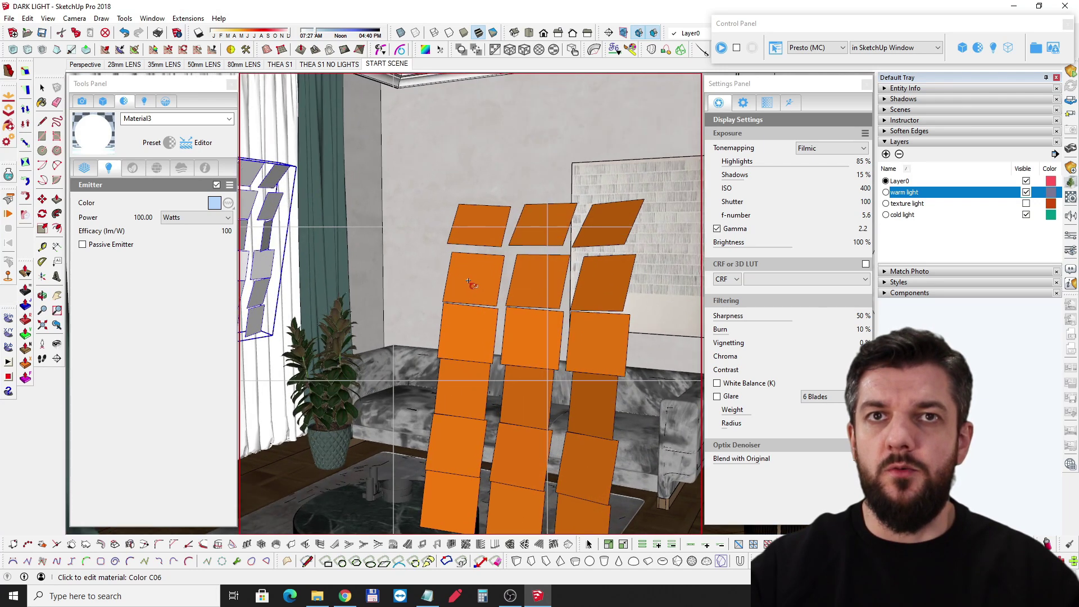
pyautogui.click(468, 280)
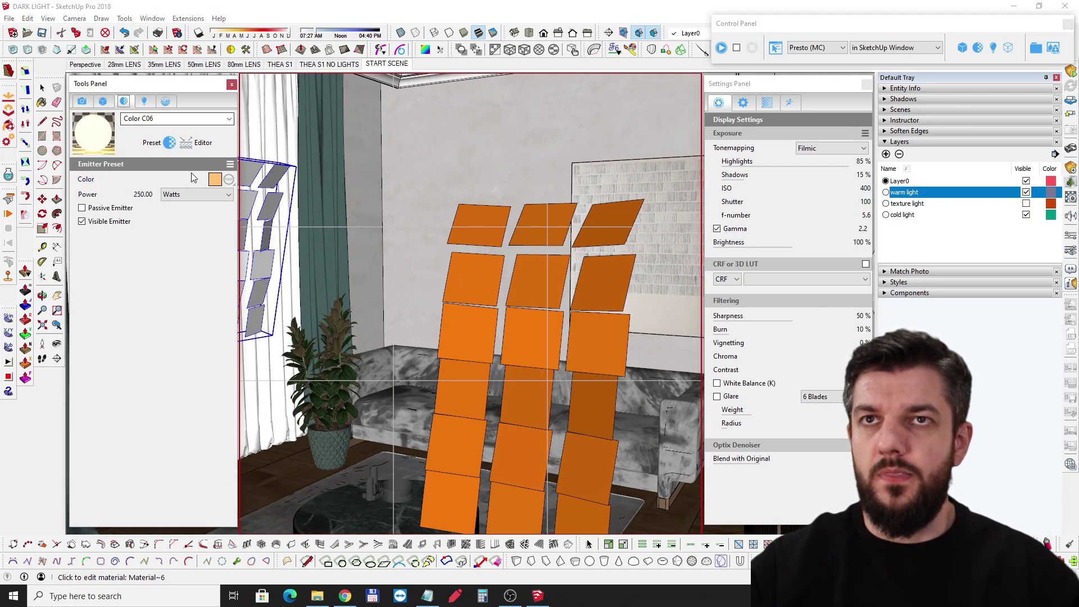
pyautogui.click(214, 179)
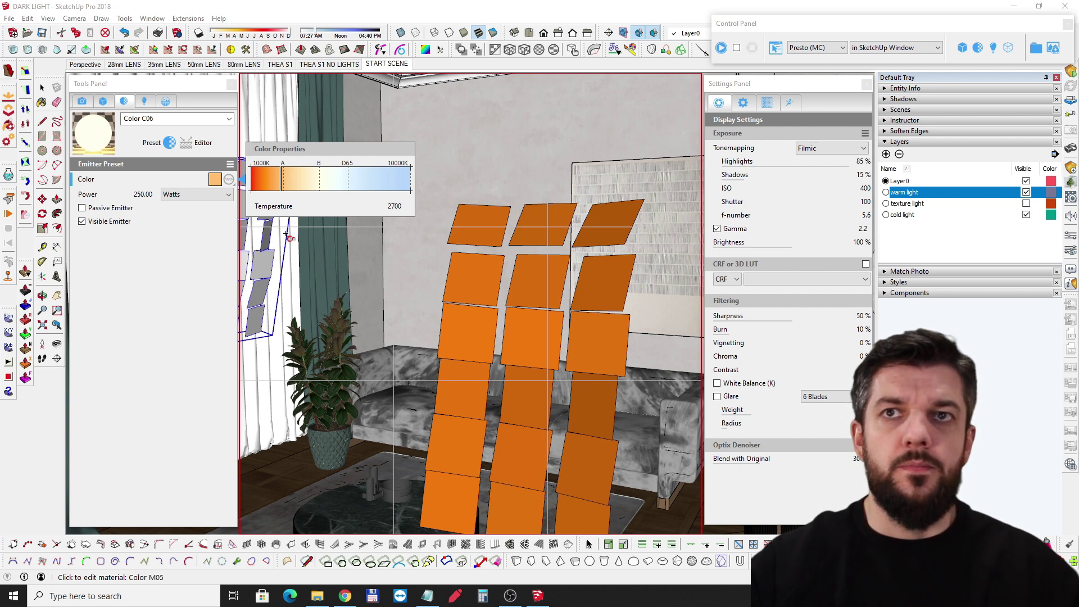
# Frame the sofa corner with both panel groups and start an interactive render with cold and warm light
pyautogui.moveTo(570, 302); pyautogui.dragTo(302, 201, button='middle')
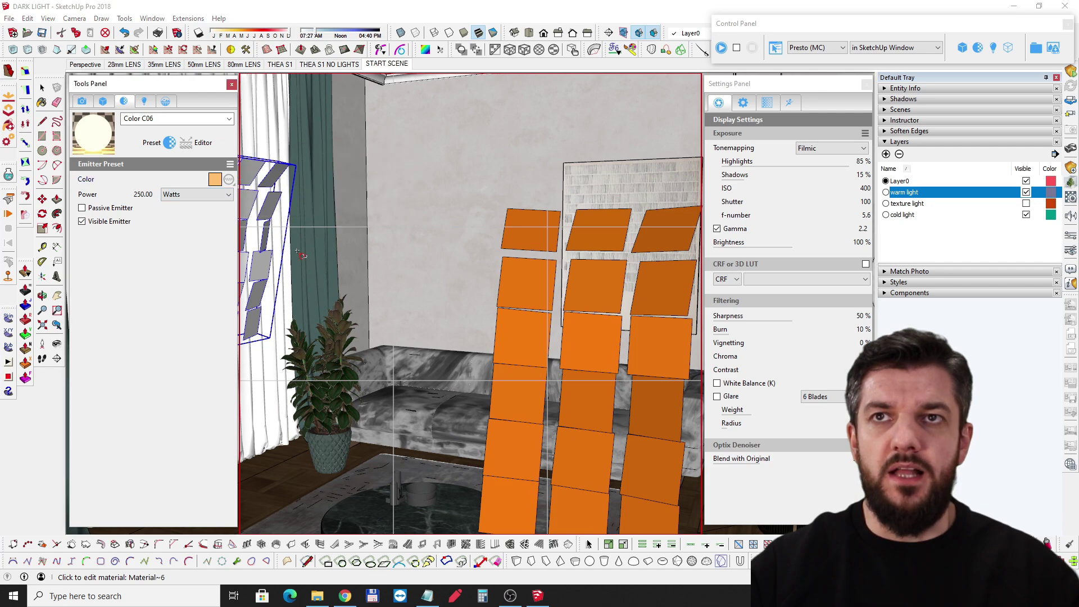
pyautogui.moveTo(438, 284); pyautogui.dragTo(566, 298, button='middle')
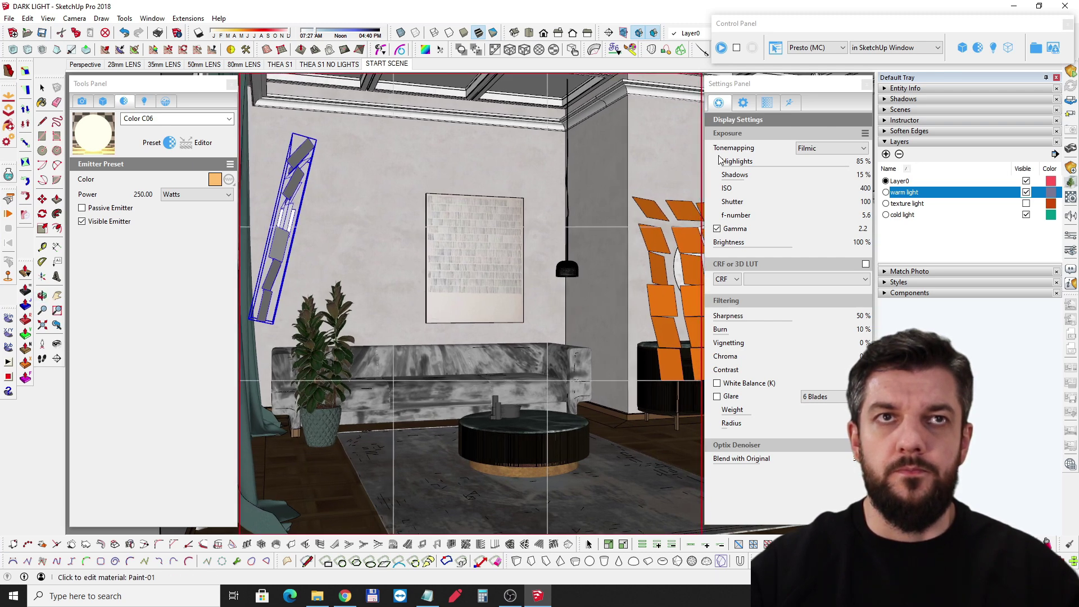
pyautogui.click(722, 48)
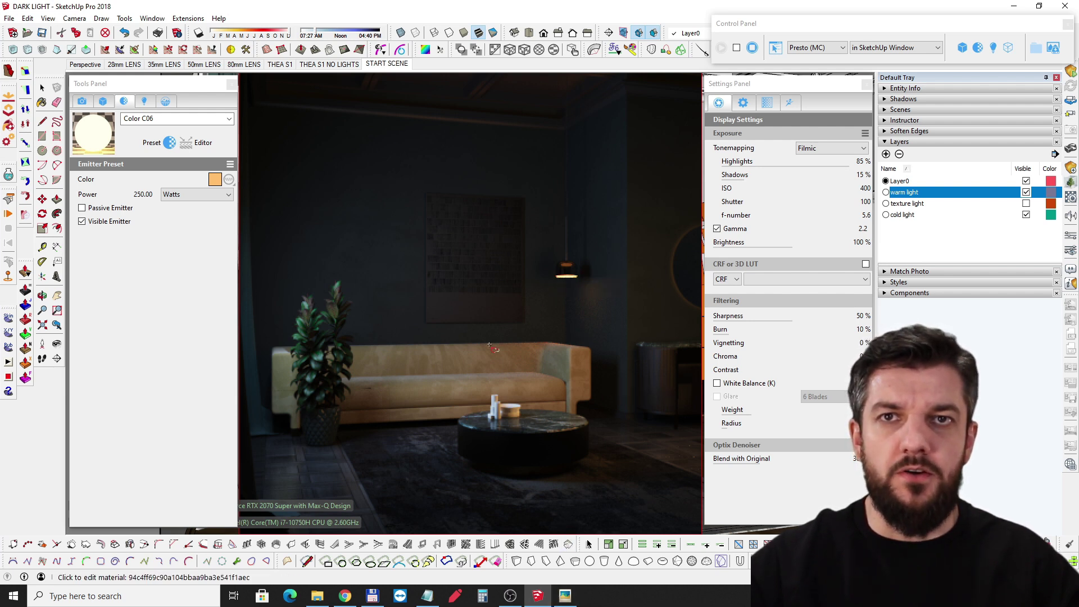
# Switch to Picasa Photo Viewer, examine gobo blinds.jpg up close, and place its window clear of the render
pyautogui.click(563, 600)
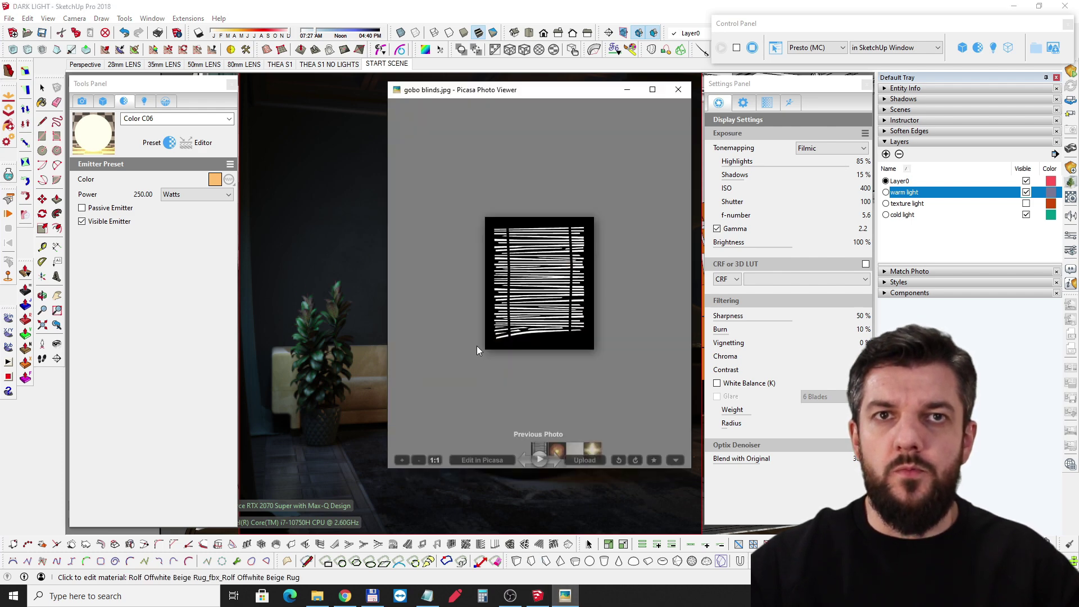
pyautogui.scroll(3, 557, 286)
pyautogui.scroll(1, 556, 286)
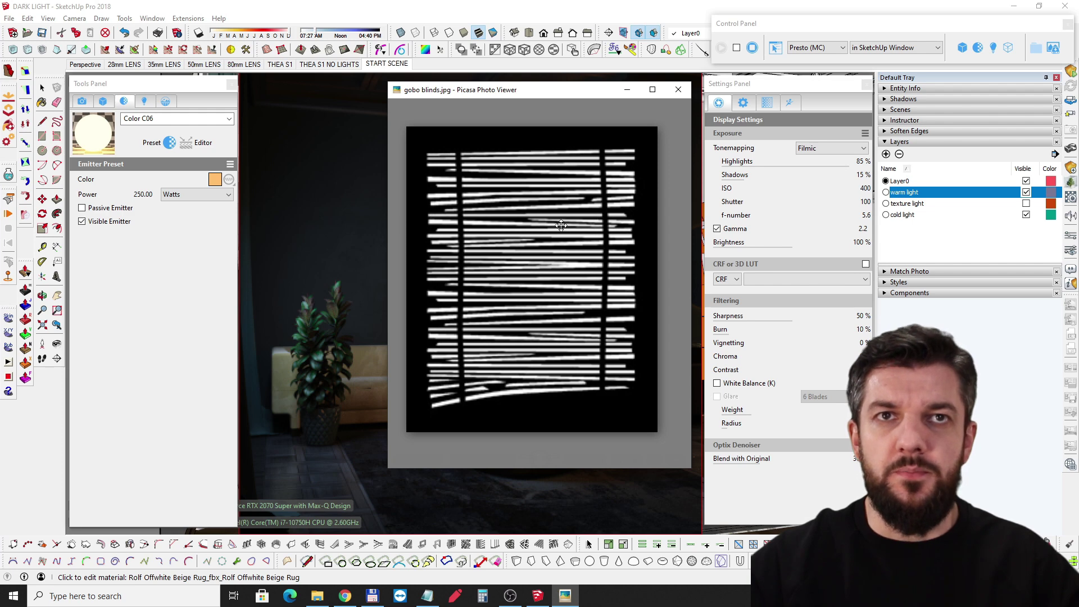
pyautogui.scroll(-2, 560, 225)
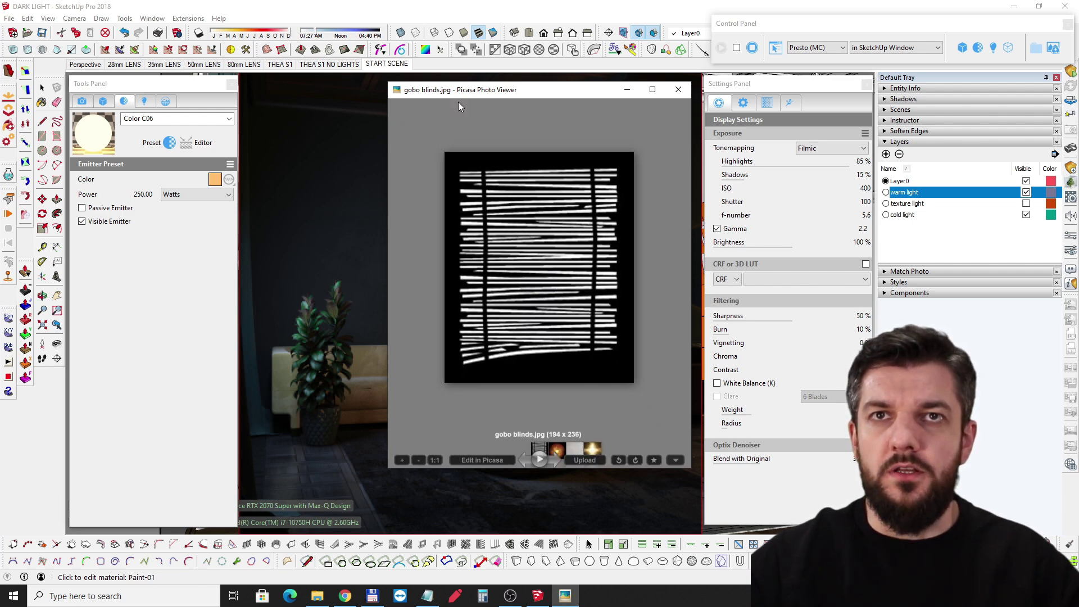
pyautogui.moveTo(479, 91); pyautogui.dragTo(608, 90)
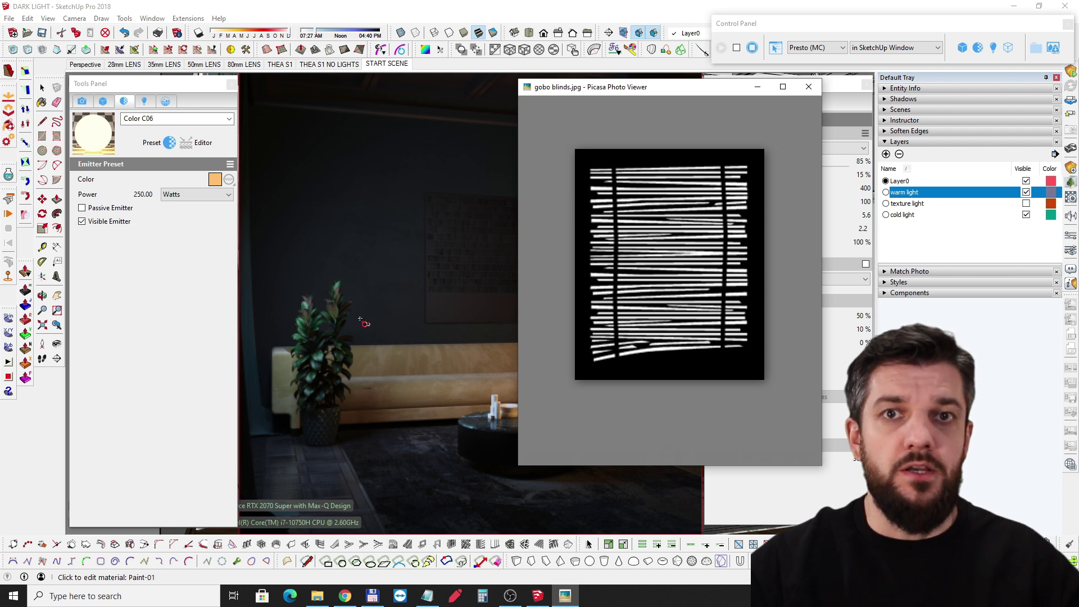
pyautogui.moveTo(673, 92); pyautogui.dragTo(722, 102)
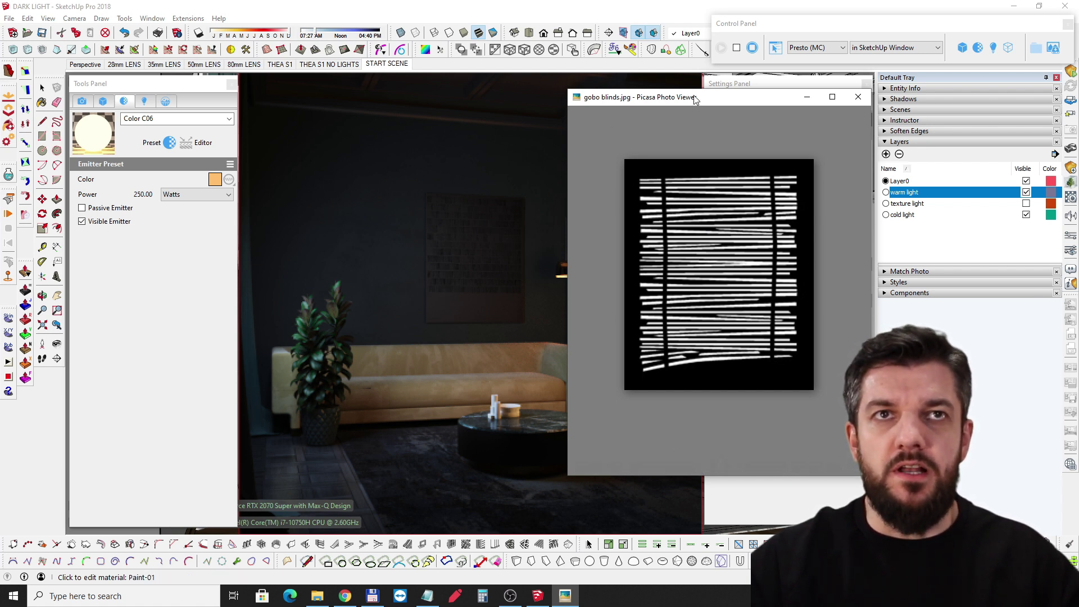
pyautogui.moveTo(639, 195); pyautogui.dragTo(777, 181)
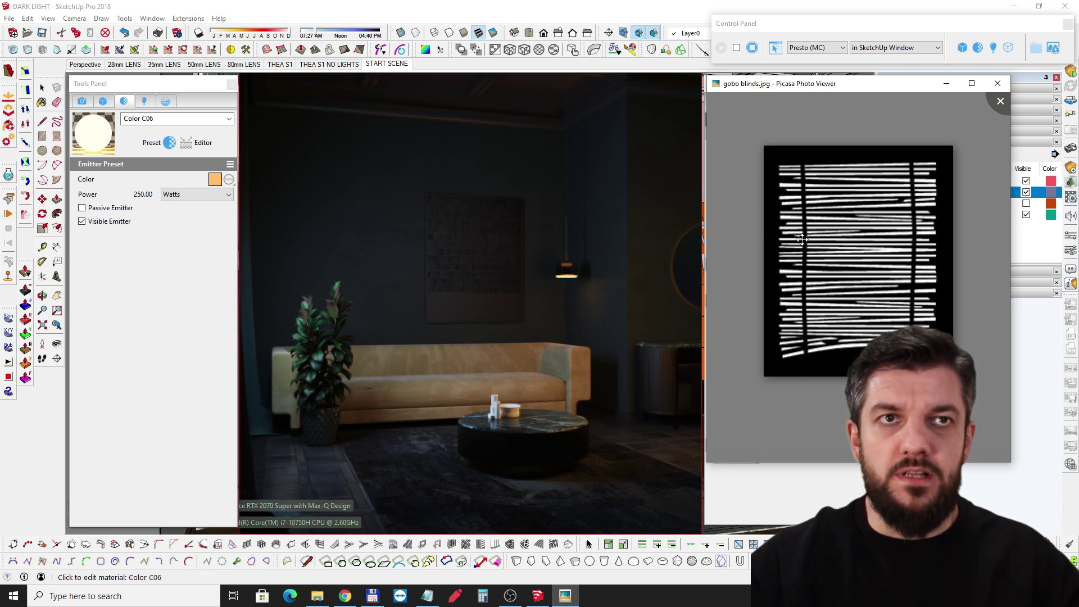
# Show gobo light 2.jpg in the photo viewer, examine its light pattern, and close the viewer
pyautogui.scroll(-1, 803, 240)
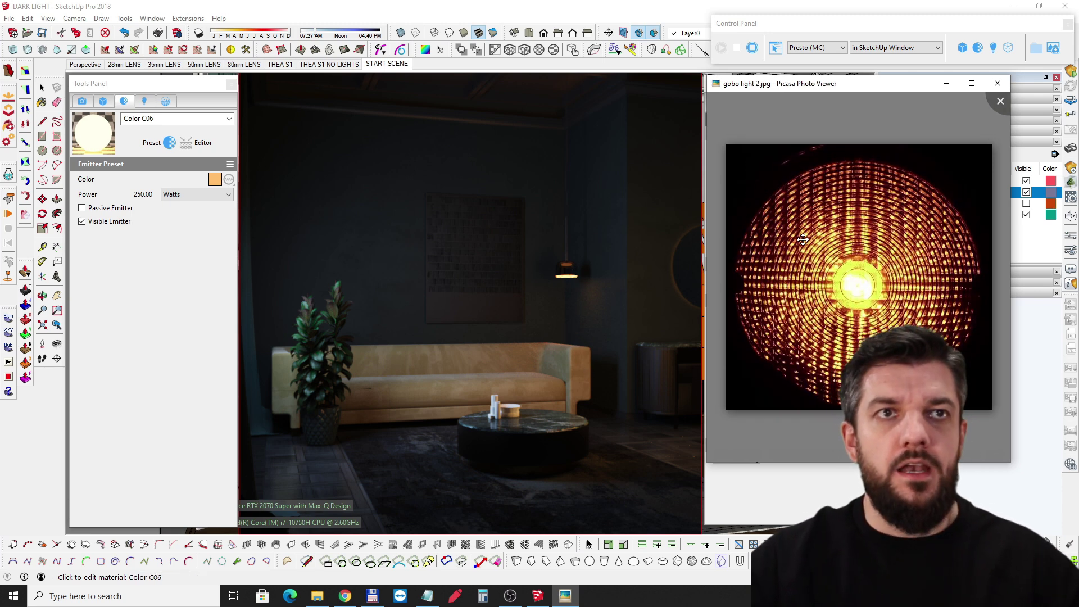
pyautogui.keyDown('ctrl'); pyautogui.scroll(1, 851, 258); pyautogui.keyUp('ctrl')
pyautogui.keyDown('ctrl'); pyautogui.scroll(-1, 850, 259); pyautogui.keyUp('ctrl')
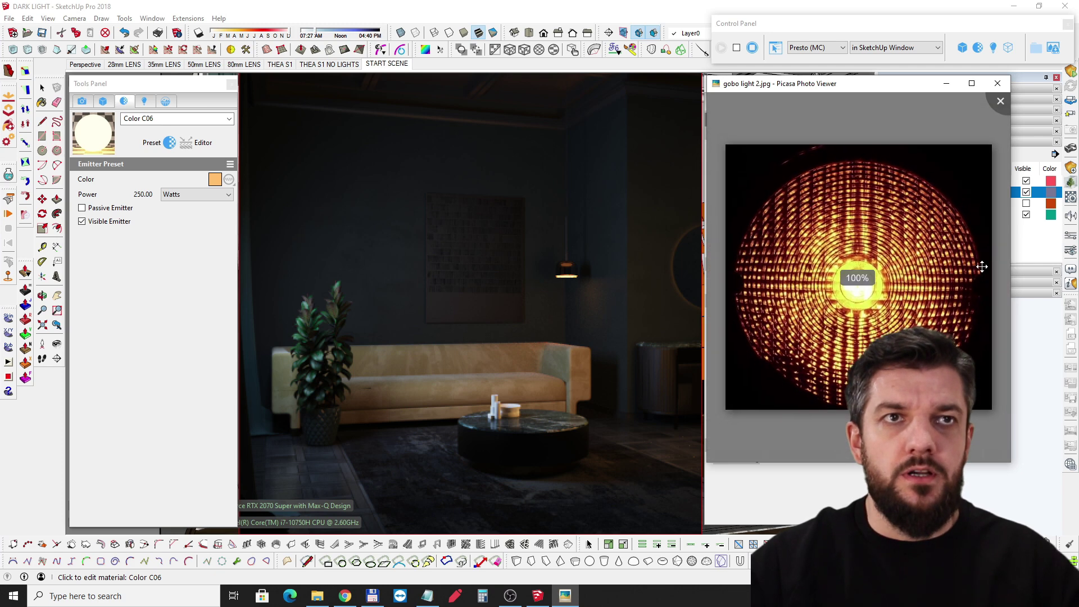
pyautogui.moveTo(850, 309); pyautogui.dragTo(858, 277)
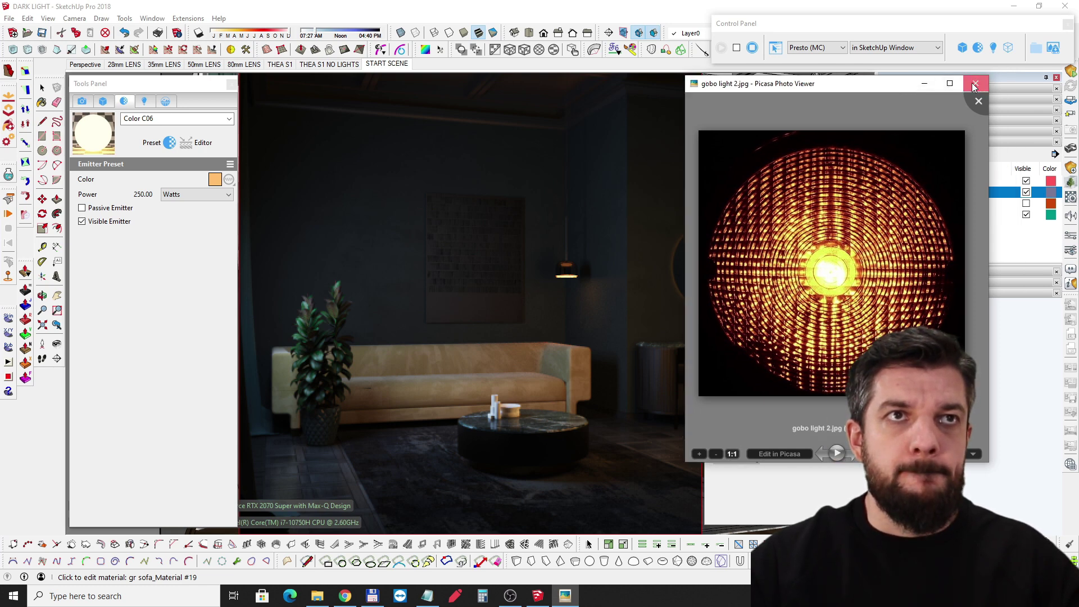
pyautogui.click(968, 84)
# Stop the render and make the texture light layer with the projector lights visible
pyautogui.click(752, 47)
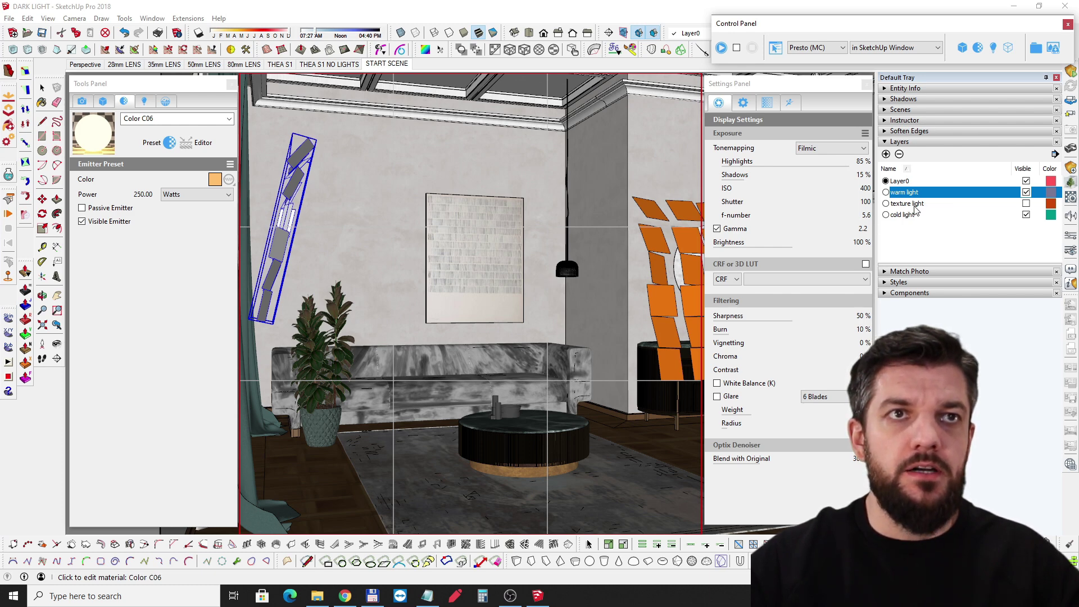
pyautogui.click(1026, 203)
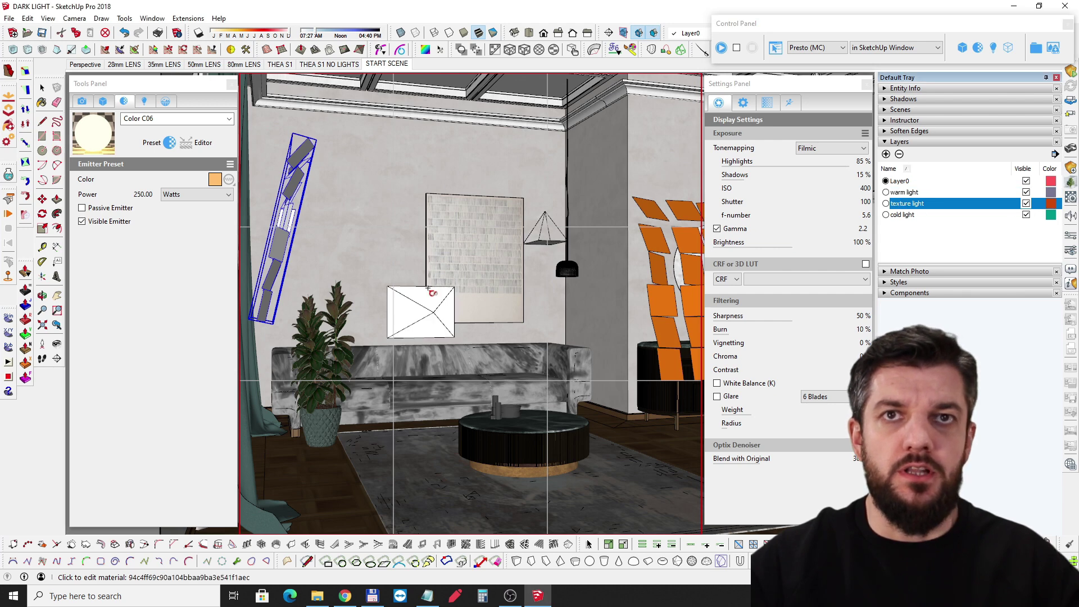
pyautogui.moveTo(405, 297)
pyautogui.mouseDown(button='middle')
pyautogui.moveTo(391, 289)
pyautogui.moveTo(397, 302)
pyautogui.mouseUp(button='middle')
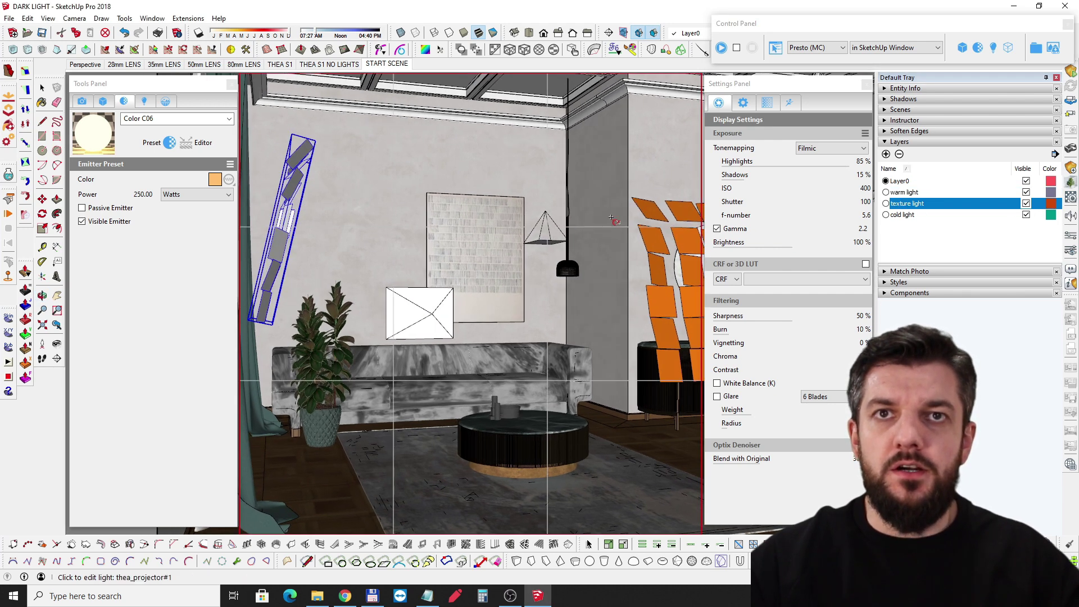
# Open the light settings and inspect the image file assigned to the projector in front of the sofa
pyautogui.click(144, 101)
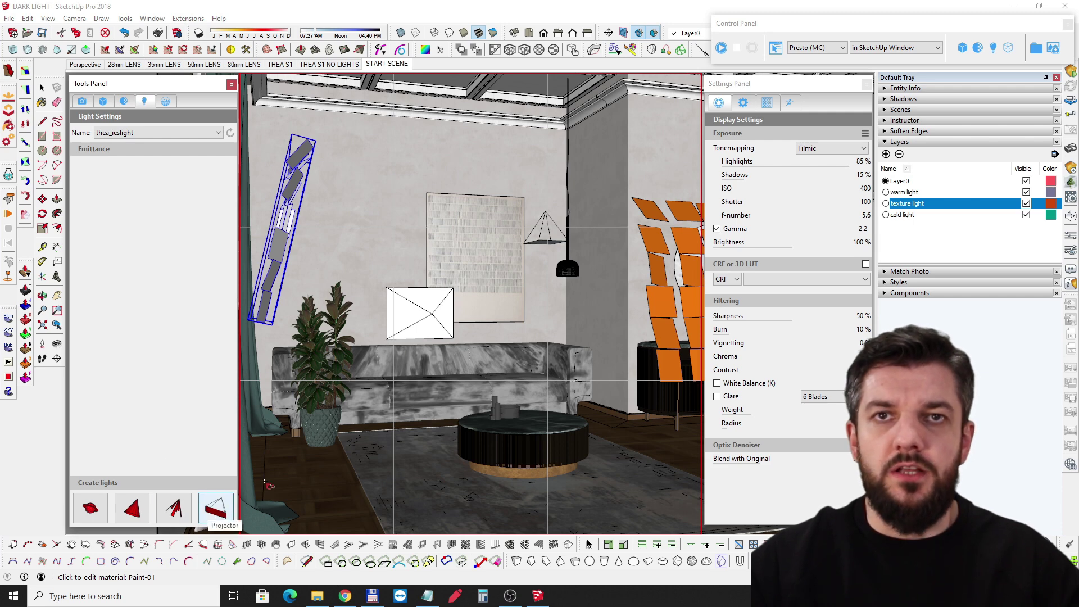
pyautogui.moveTo(413, 315); pyautogui.dragTo(373, 318, button='middle')
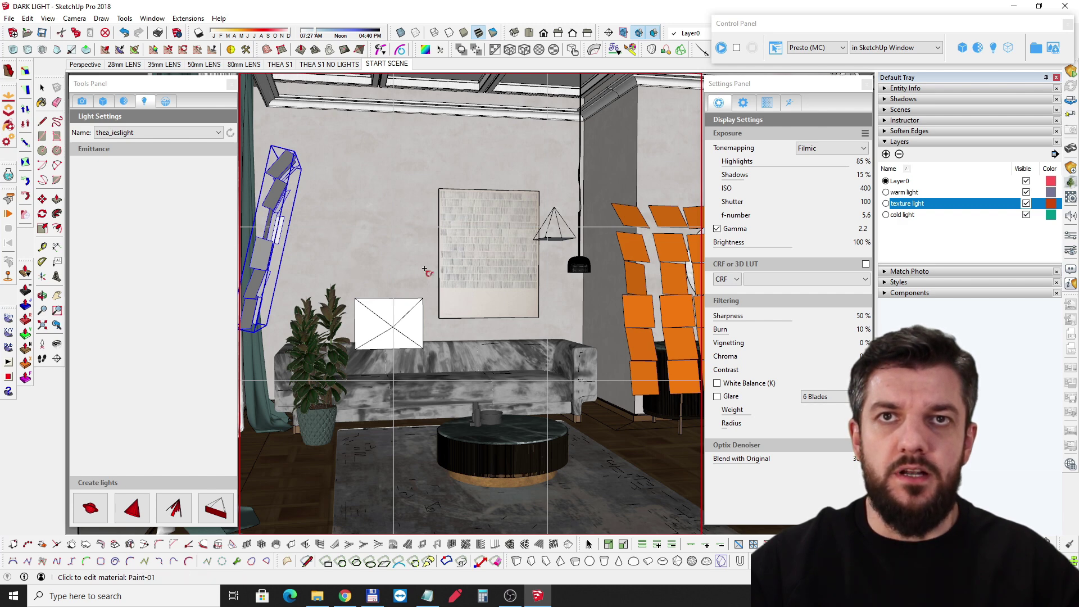
pyautogui.scroll(3, 580, 241)
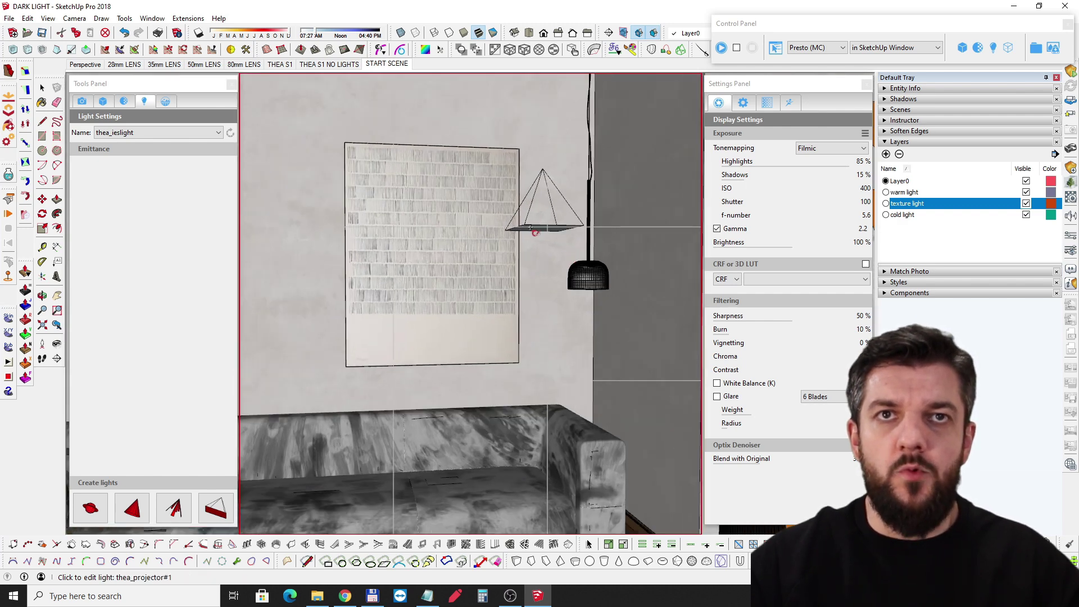
pyautogui.keyDown('shift'); pyautogui.moveTo(561, 264); pyautogui.dragTo(613, 230, button='middle'); pyautogui.keyUp('shift')
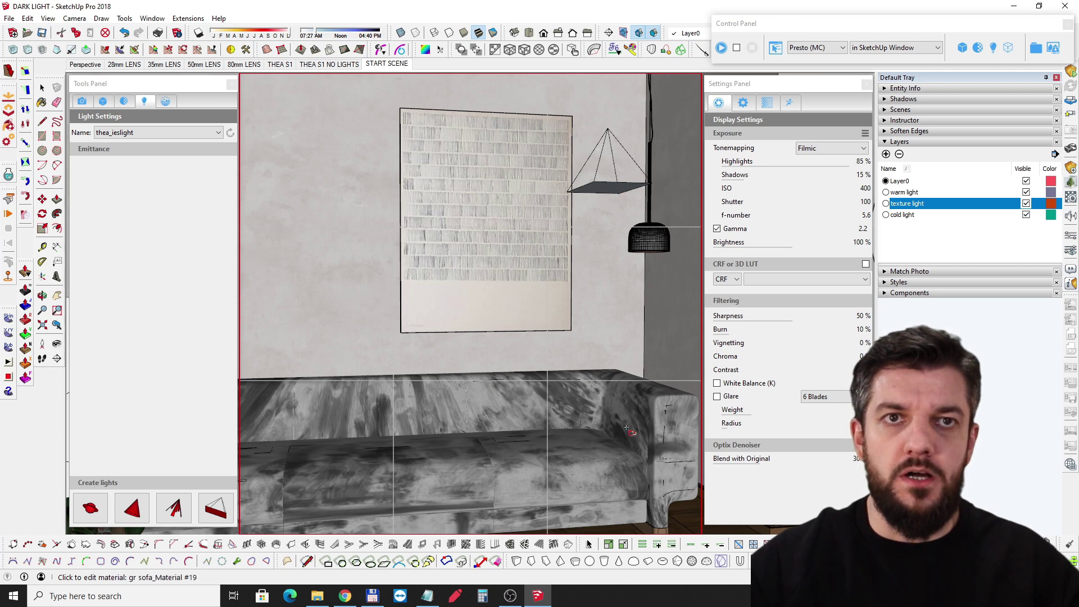
pyautogui.scroll(-3, 568, 281)
pyautogui.moveTo(553, 279); pyautogui.dragTo(540, 281, button='middle')
pyautogui.click(526, 279)
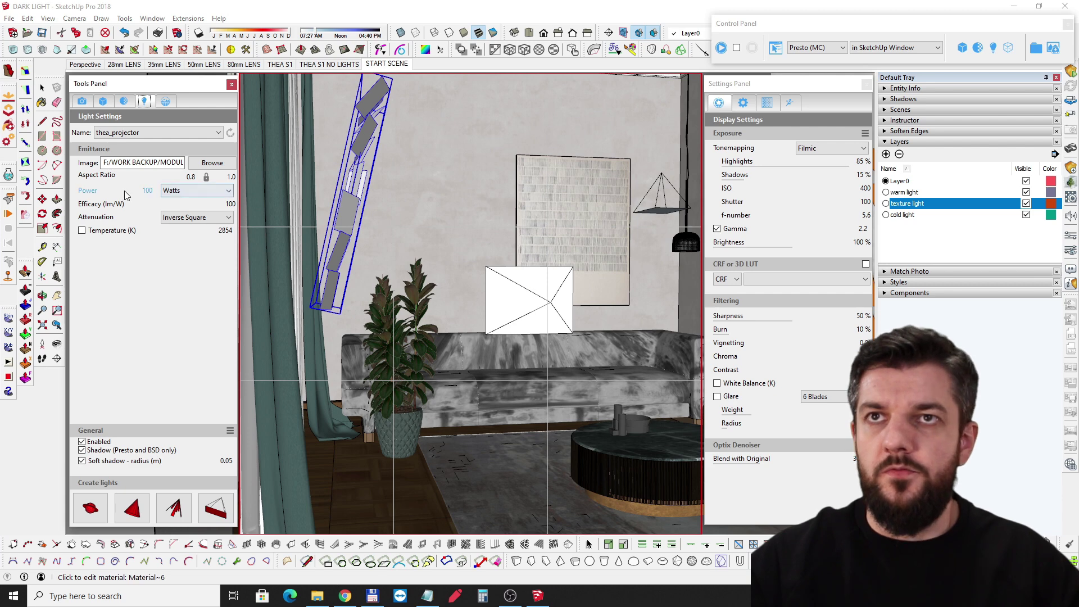
pyautogui.moveTo(155, 164); pyautogui.dragTo(200, 160)
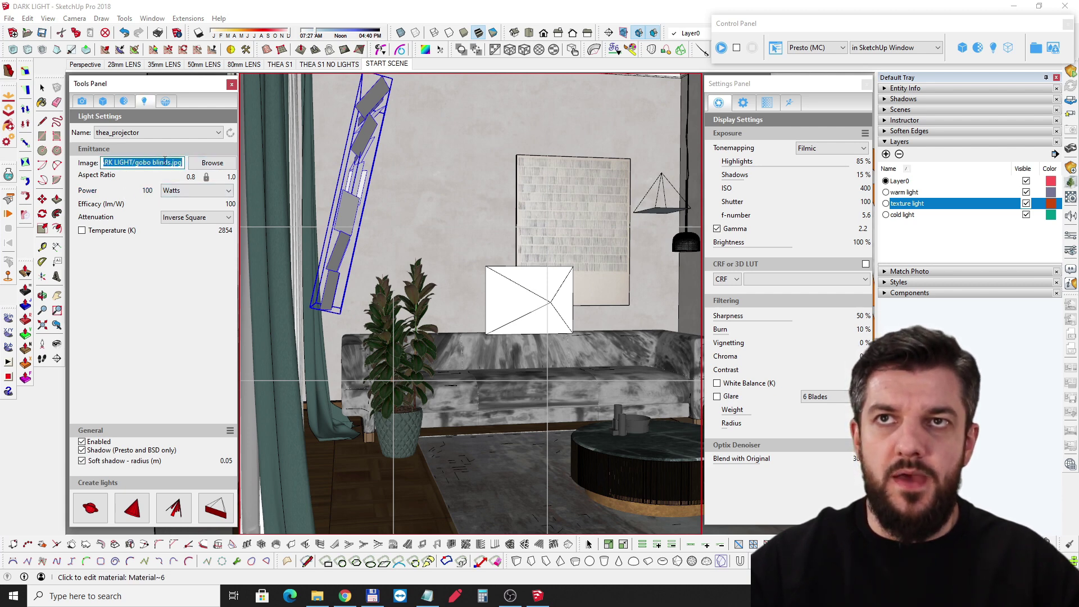
# Pick the projector beside the pendant lamp and inspect its assigned image file and its placement in the room
pyautogui.moveTo(637, 235); pyautogui.dragTo(565, 224, button='middle')
pyautogui.scroll(3, 569, 212)
pyautogui.click(581, 203)
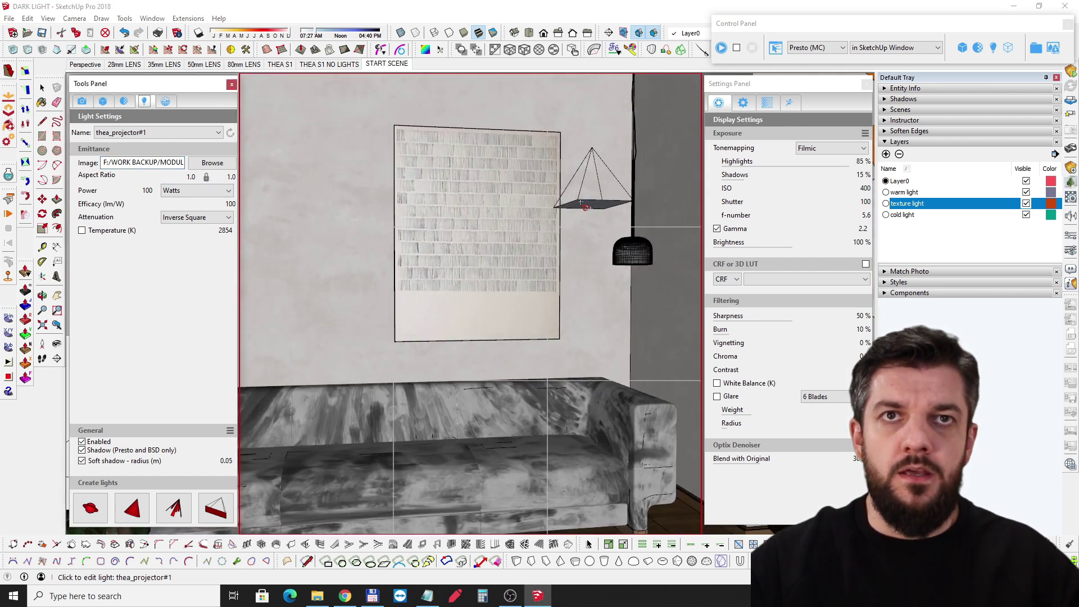
pyautogui.moveTo(165, 163); pyautogui.dragTo(198, 163)
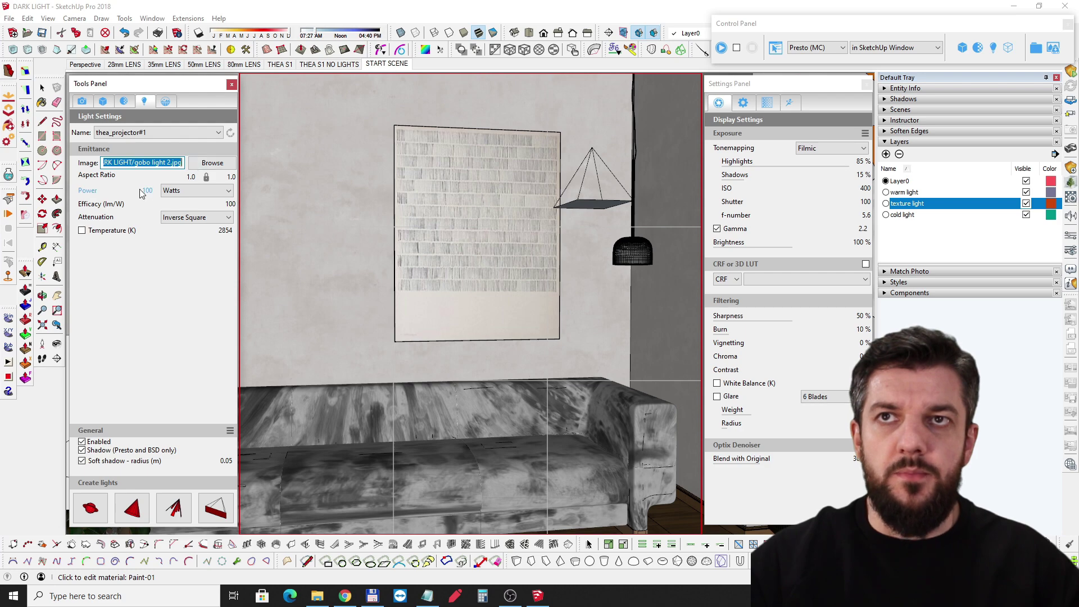
pyautogui.moveTo(572, 204); pyautogui.dragTo(486, 247, button='middle')
pyautogui.scroll(-2, 544, 222)
pyautogui.scroll(-2, 544, 222)
pyautogui.scroll(-2, 465, 234)
pyautogui.scroll(2, 487, 260)
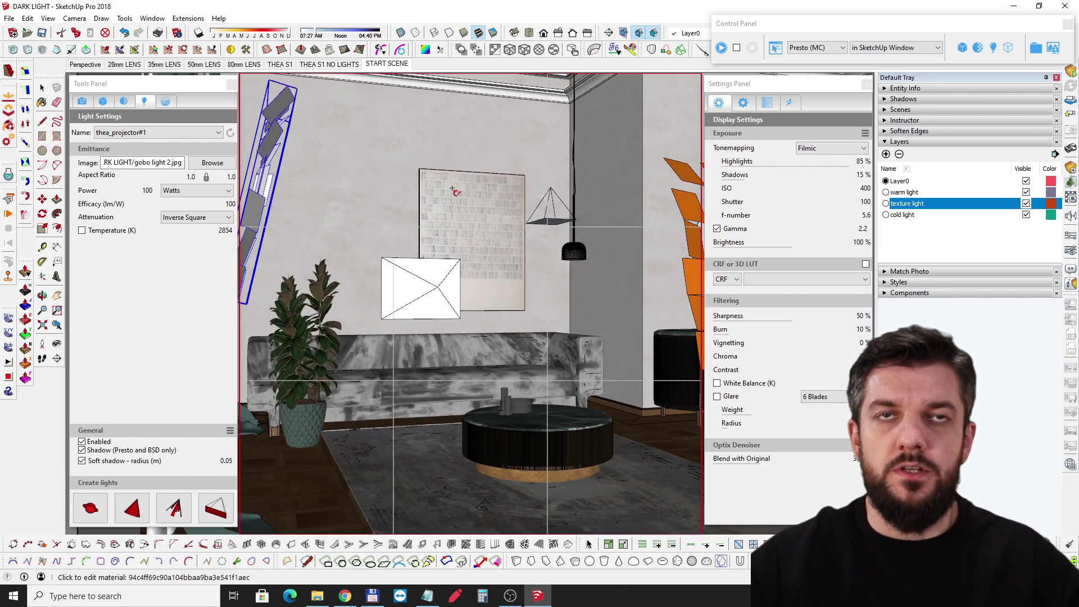
# Start the interactive render from the THEA S1 NO LIGHTS scene with the texture light layer visible
pyautogui.click(801, 90)
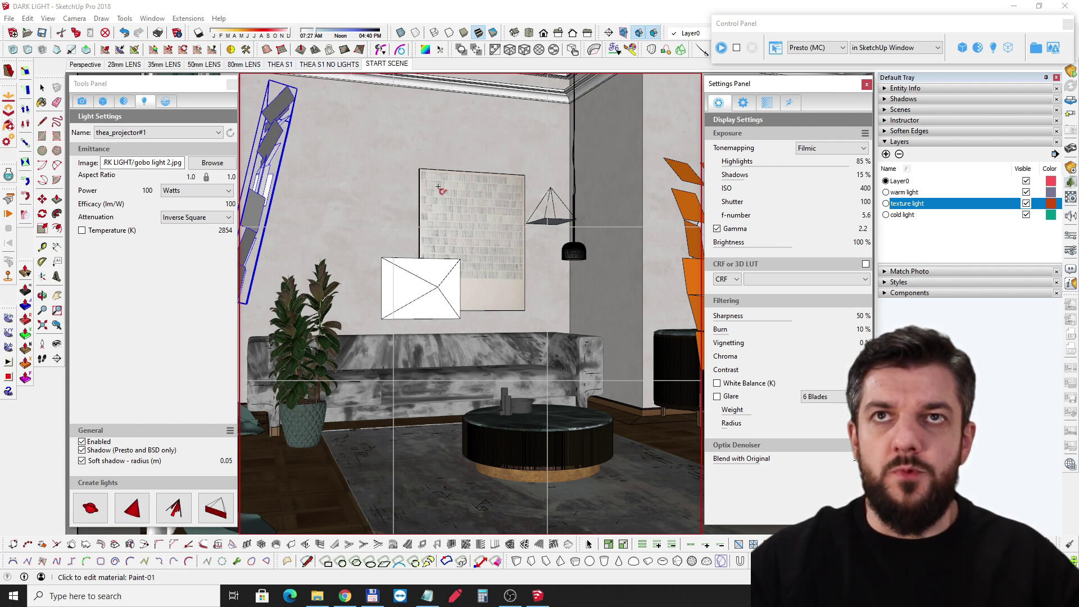
pyautogui.moveTo(475, 245); pyautogui.dragTo(475, 236, button='middle')
pyautogui.click(325, 65)
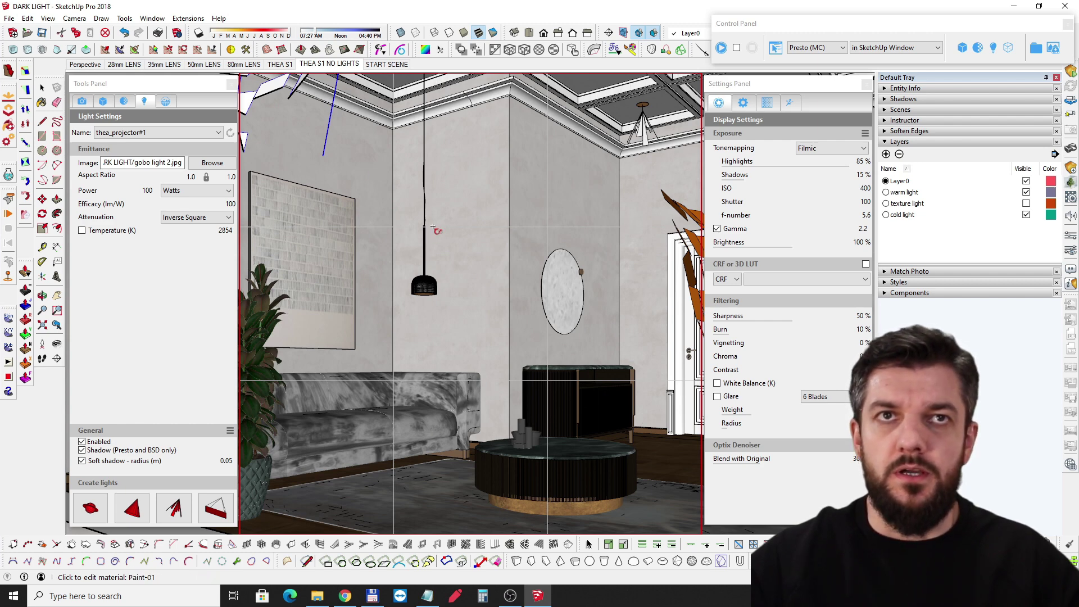
pyautogui.click(721, 47)
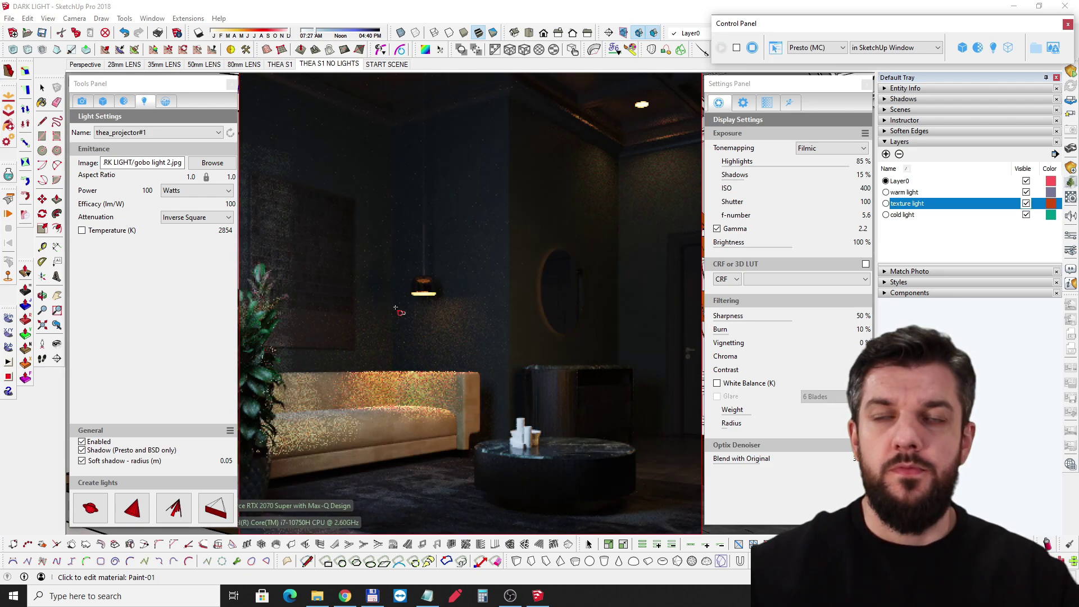
# Examine the projected light on the sofa in the live render and pick the sofa's material for editing
pyautogui.moveTo(499, 332); pyautogui.dragTo(511, 292, button='middle')
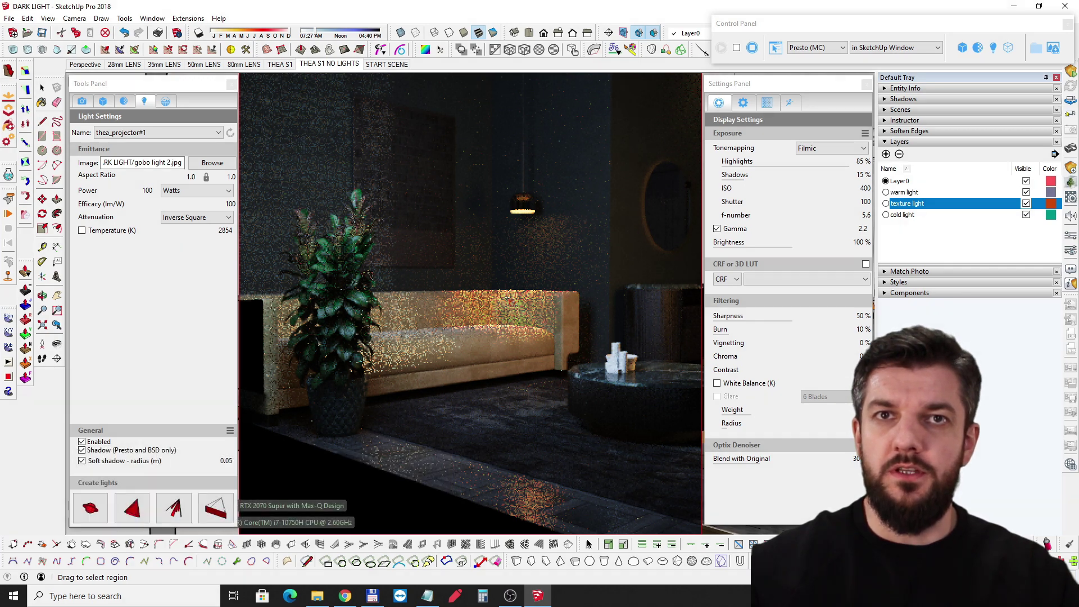
pyautogui.moveTo(458, 278); pyautogui.dragTo(397, 289, button='middle')
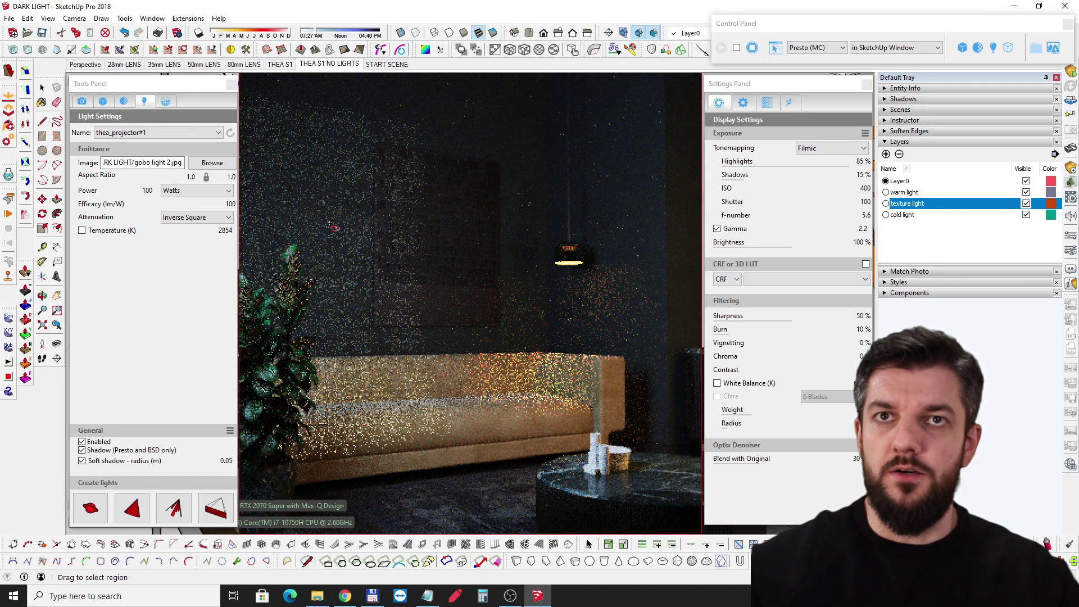
pyautogui.moveTo(387, 326); pyautogui.dragTo(423, 303, button='middle')
pyautogui.scroll(1, 387, 309)
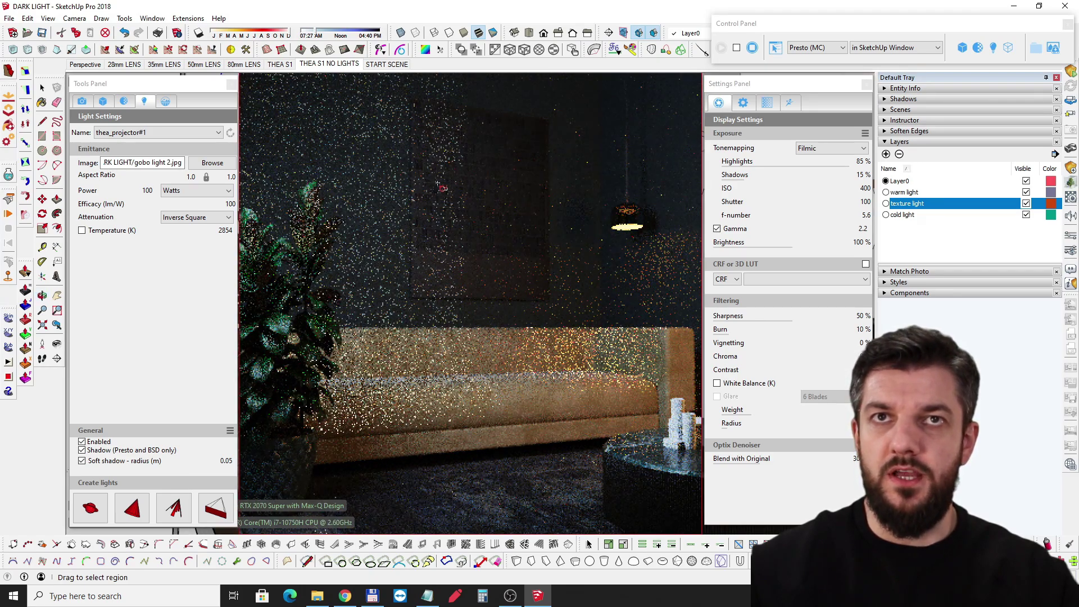
pyautogui.moveTo(482, 345); pyautogui.dragTo(378, 302, button='middle')
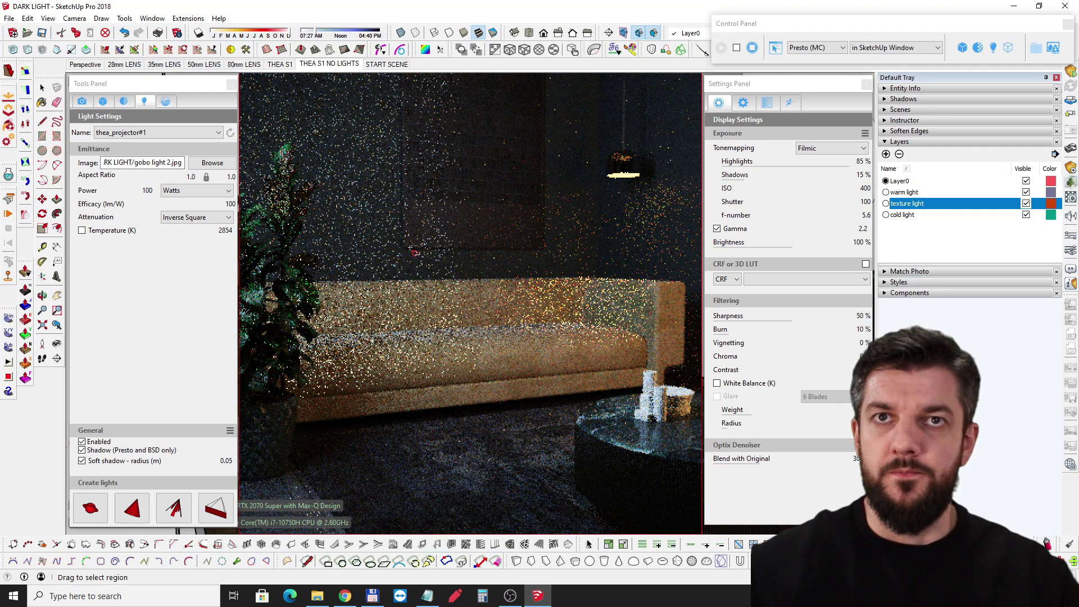
pyautogui.click(479, 295)
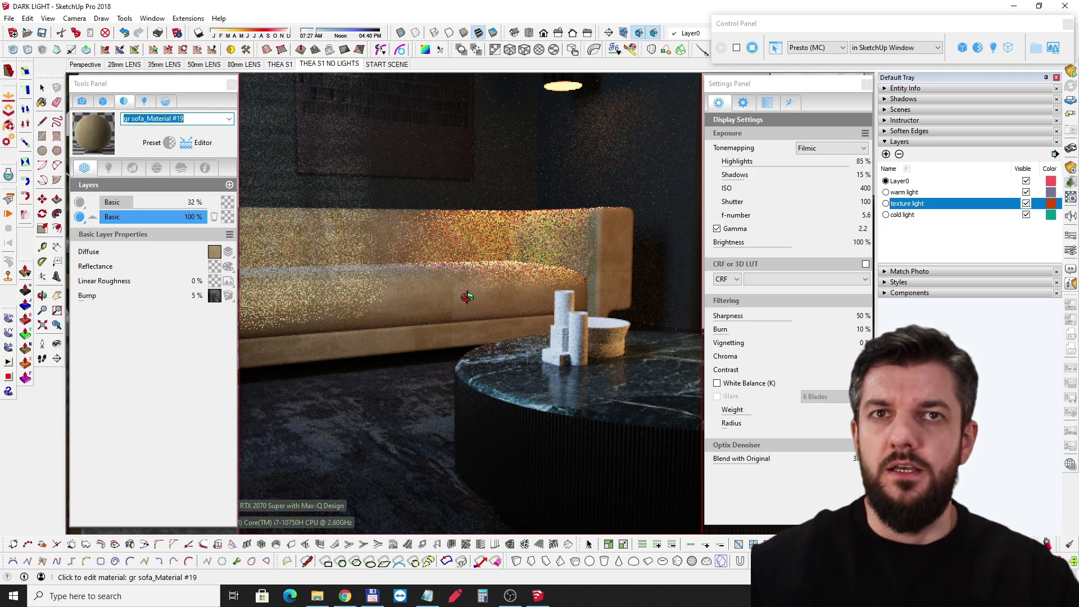
pyautogui.moveTo(469, 302); pyautogui.dragTo(487, 315, button='middle')
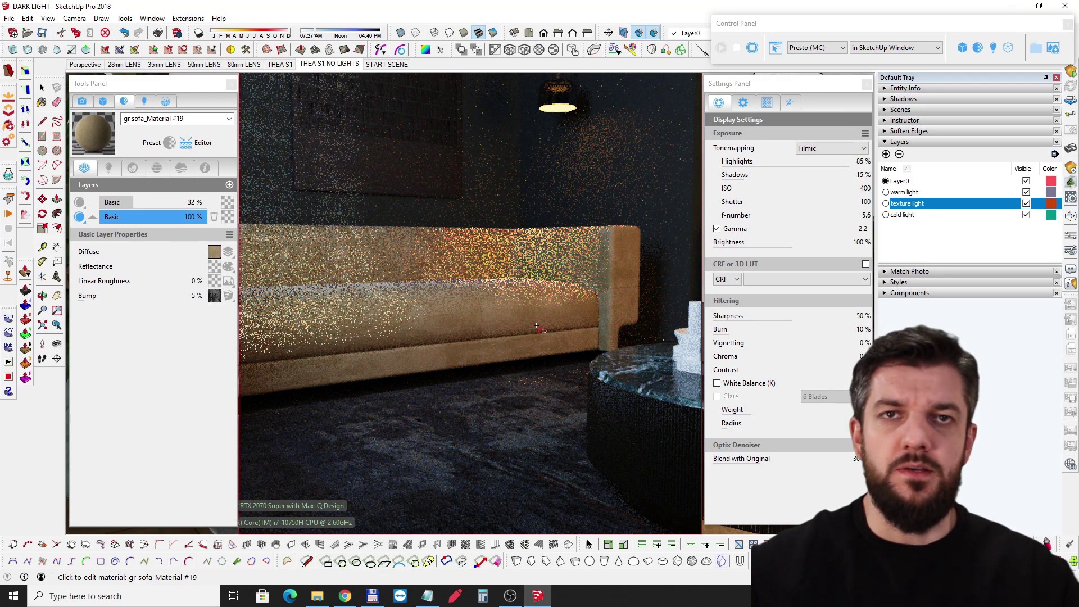
pyautogui.moveTo(531, 315); pyautogui.dragTo(504, 316, button='middle')
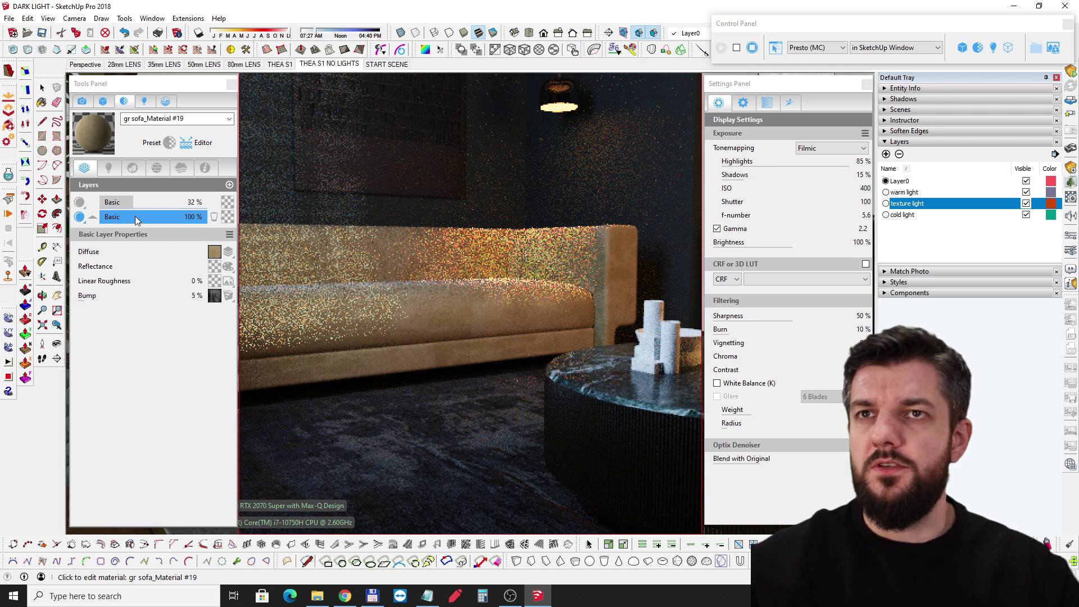
# Enlarge the sofa material's preview, duplicate its 100% Basic layer and select the upper copy
pyautogui.click(90, 134)
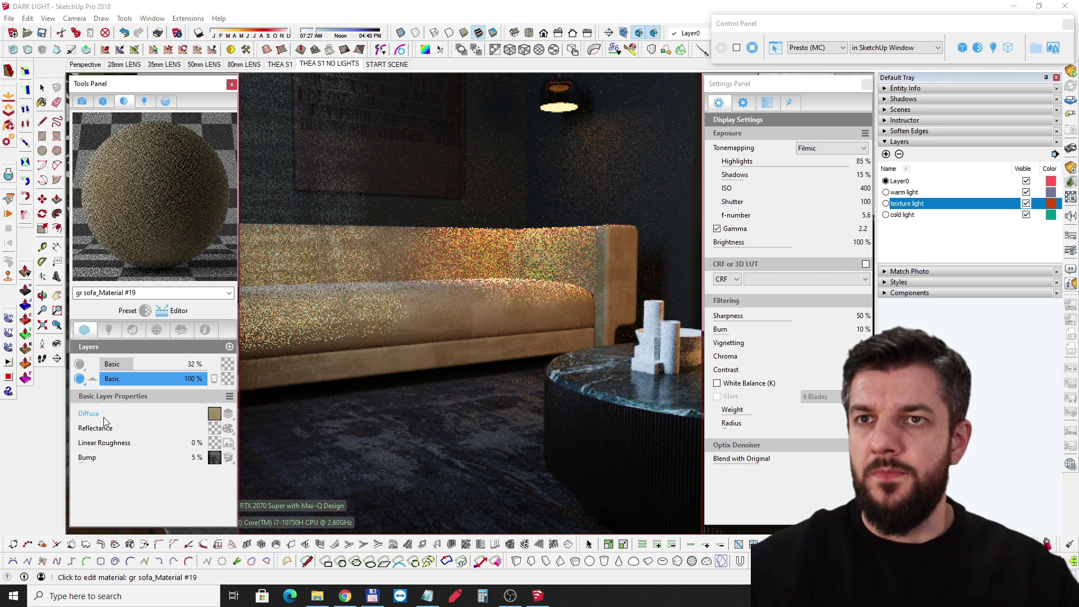
pyautogui.click(125, 416)
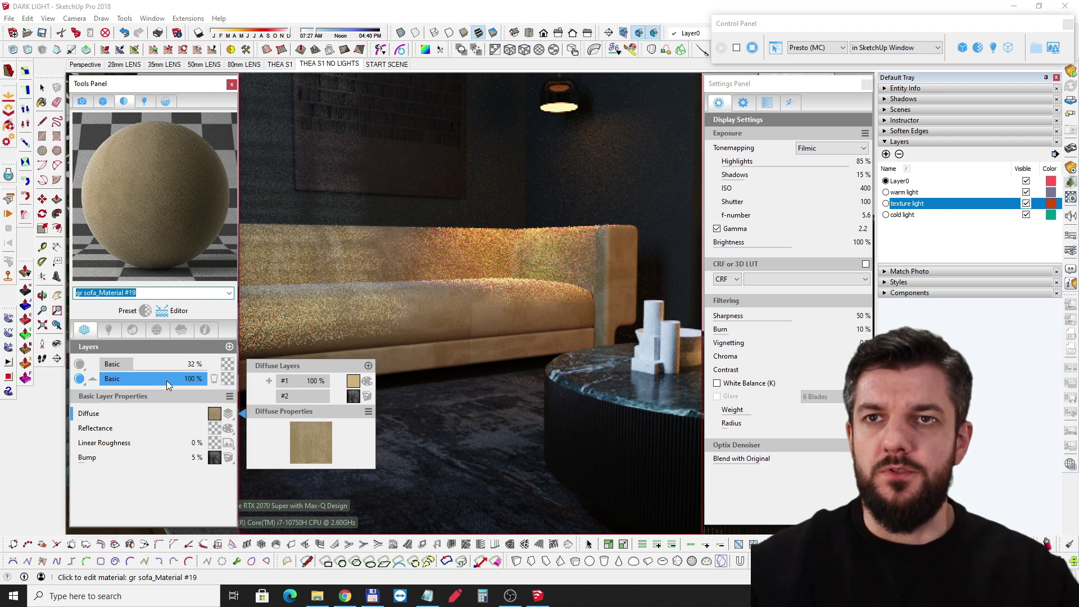
pyautogui.hotkey('ctrl', 'v')
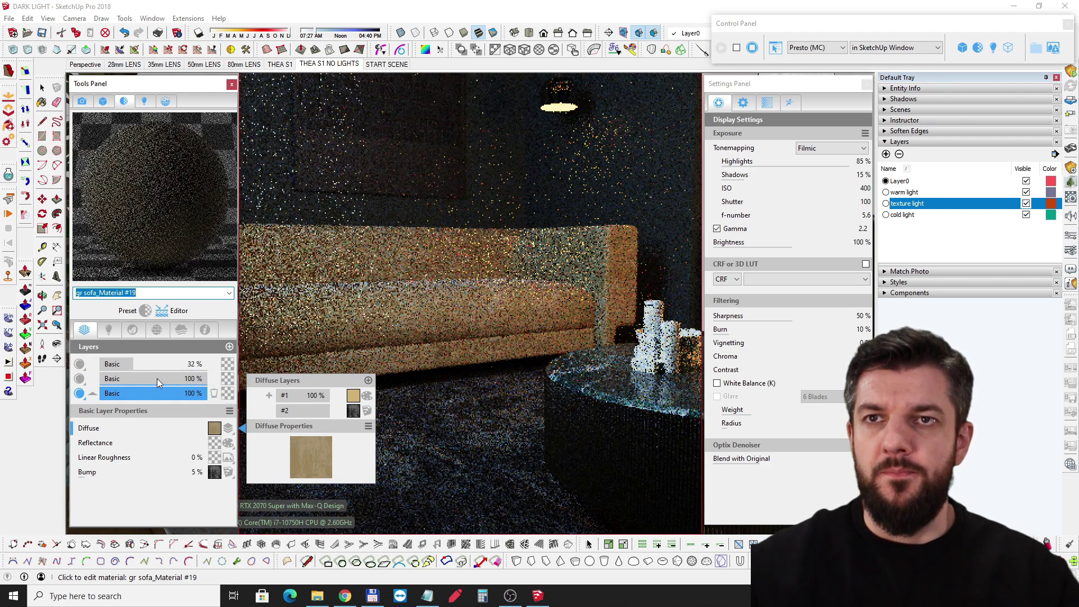
pyautogui.click(147, 379)
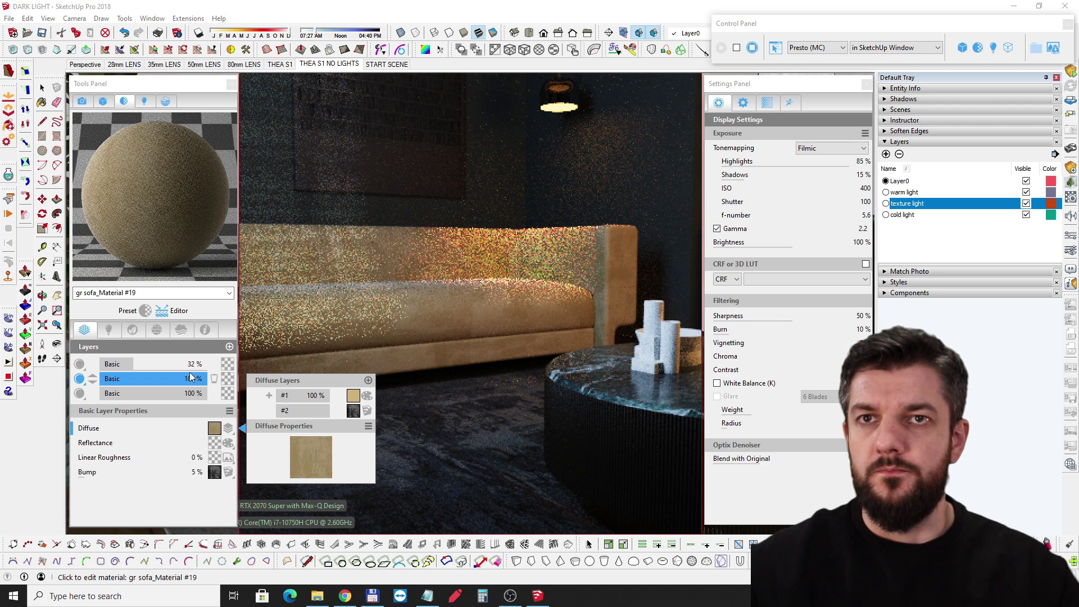
pyautogui.click(161, 395)
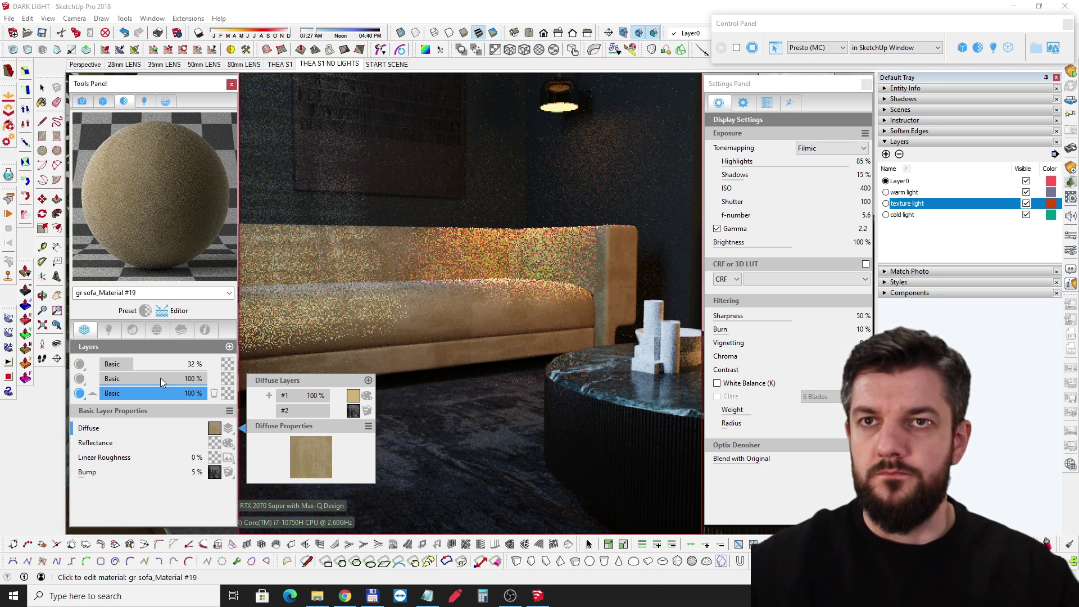
pyautogui.click(161, 381)
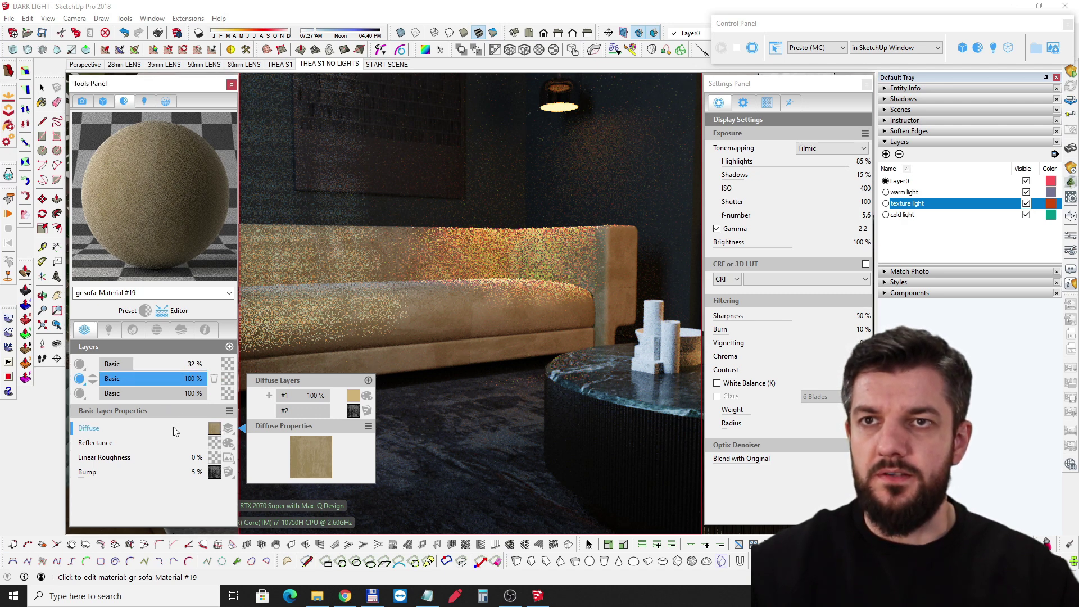
# Replace the selected Basic layer's mixed diffuse with a solid color of RGB 207, 179, 114
pyautogui.click(229, 428)
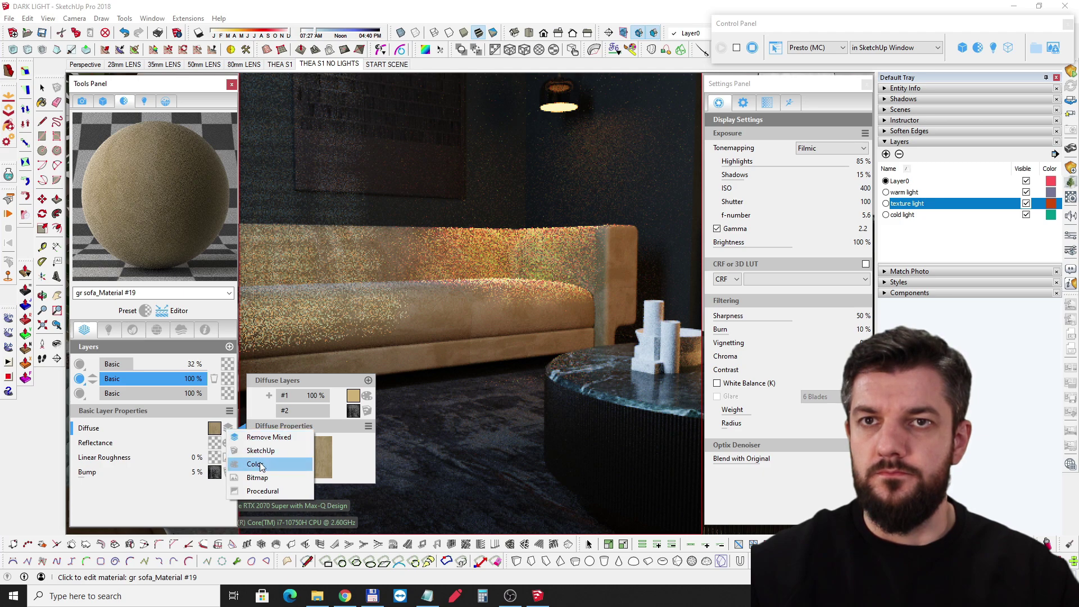
pyautogui.click(260, 464)
pyautogui.rightClick(216, 430)
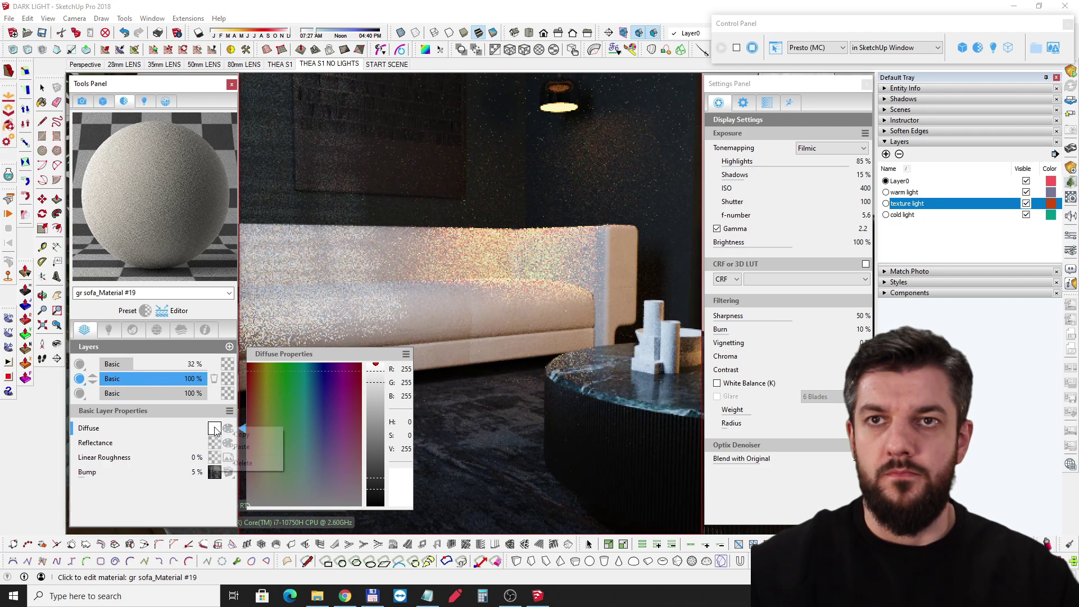
pyautogui.click(242, 447)
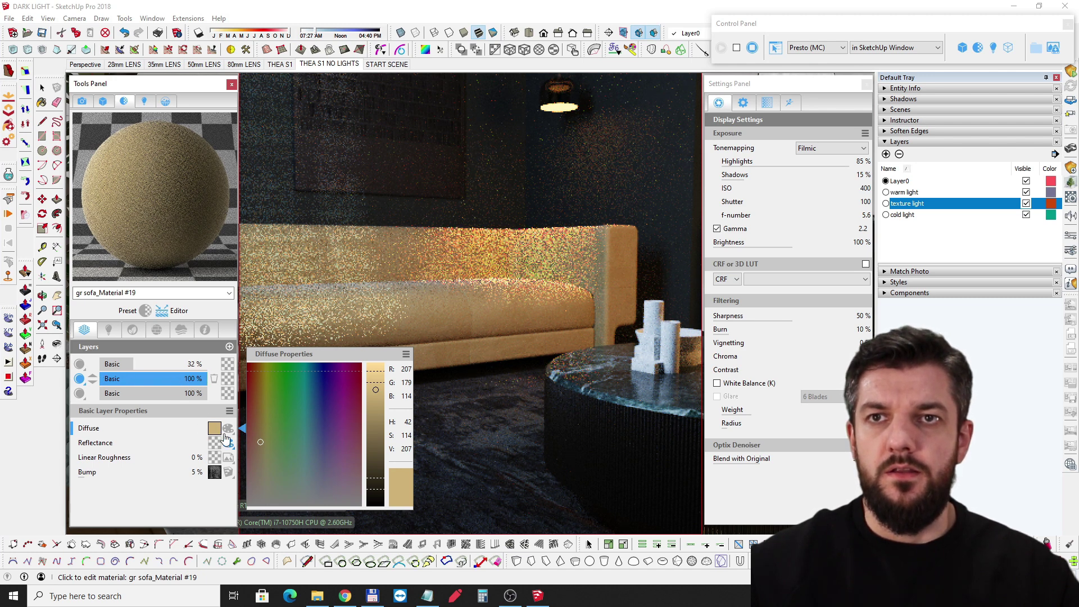
# Compare the sofa material's middle Basic layer at 50% and 0% weight, and settle on 51%
pyautogui.click(124, 366)
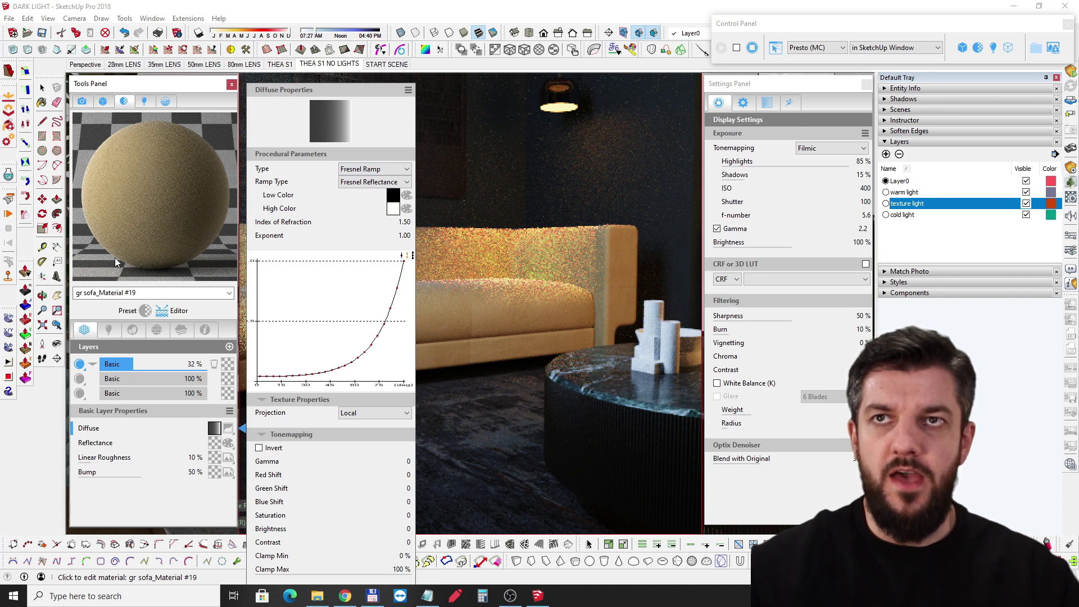
pyautogui.click(135, 380)
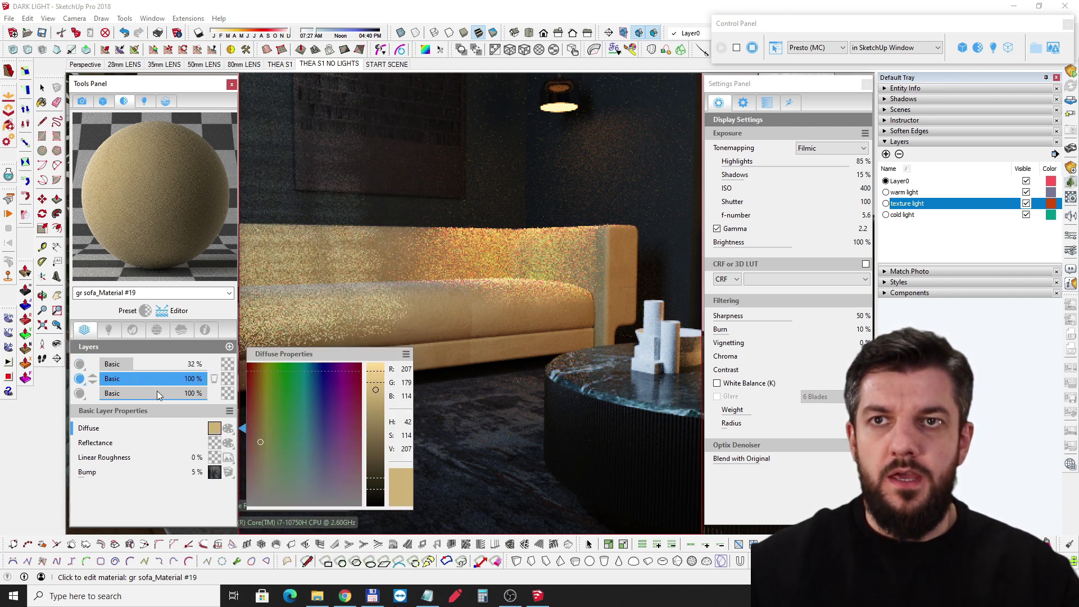
pyautogui.moveTo(189, 381); pyautogui.dragTo(163, 384)
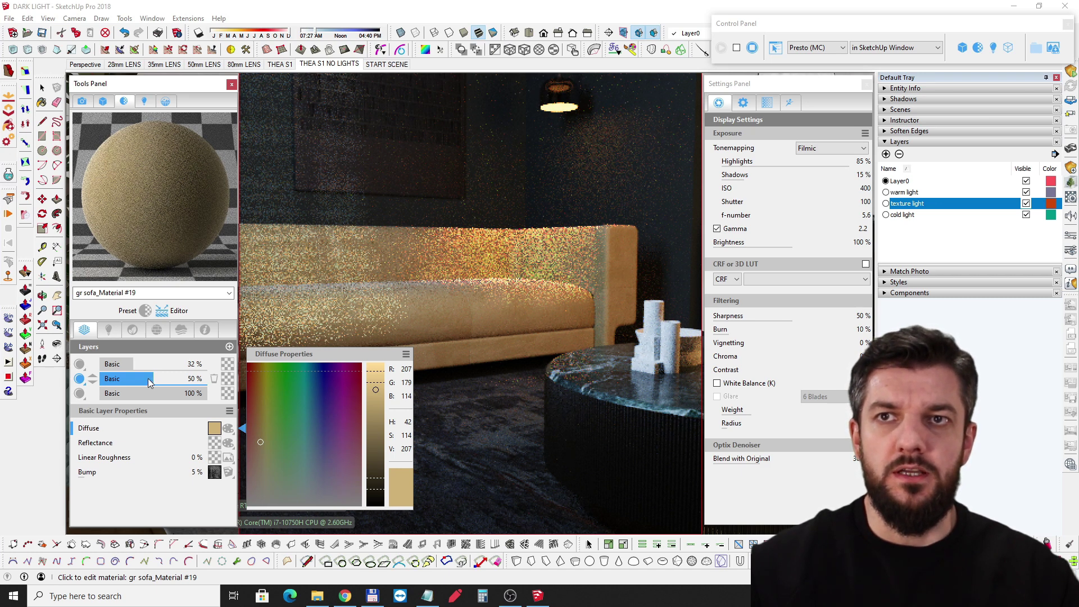
pyautogui.moveTo(150, 383); pyautogui.dragTo(94, 382)
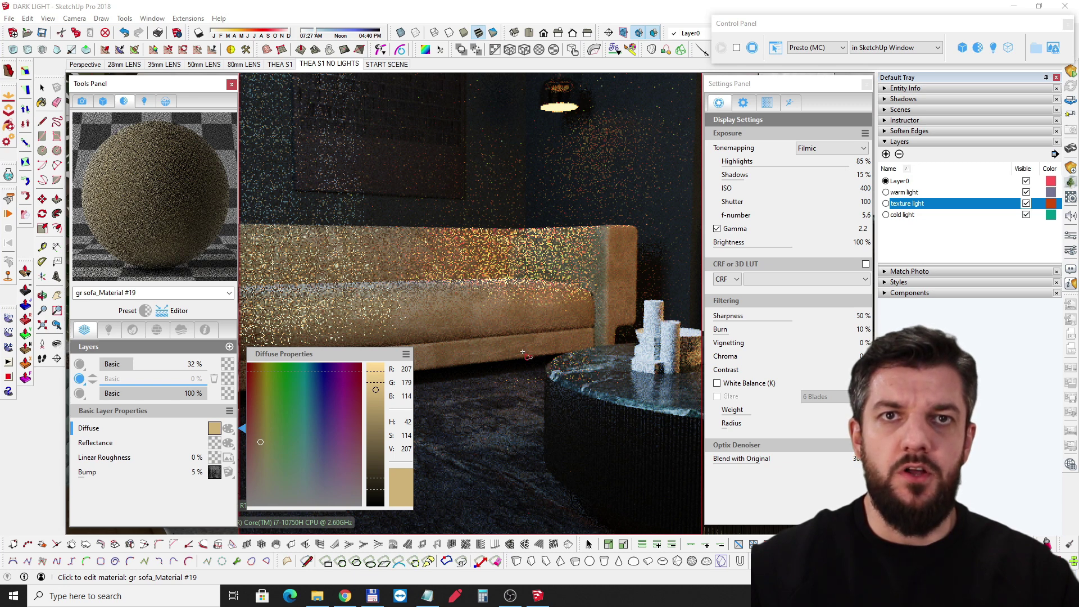
pyautogui.click(153, 378)
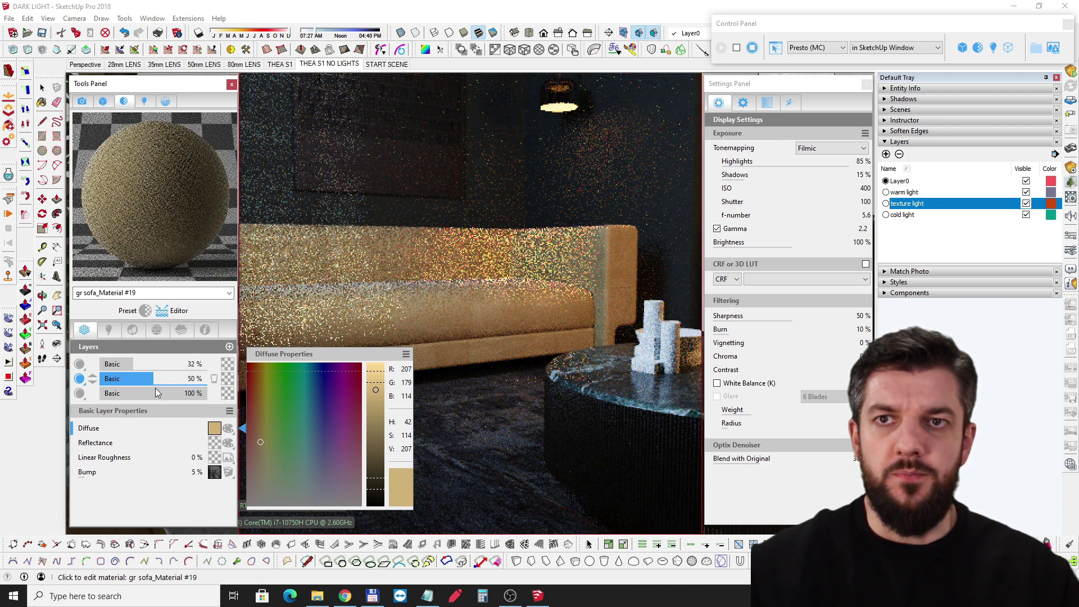
# Delete the bump texture from the middle Basic layer of the sofa material
pyautogui.click(182, 474)
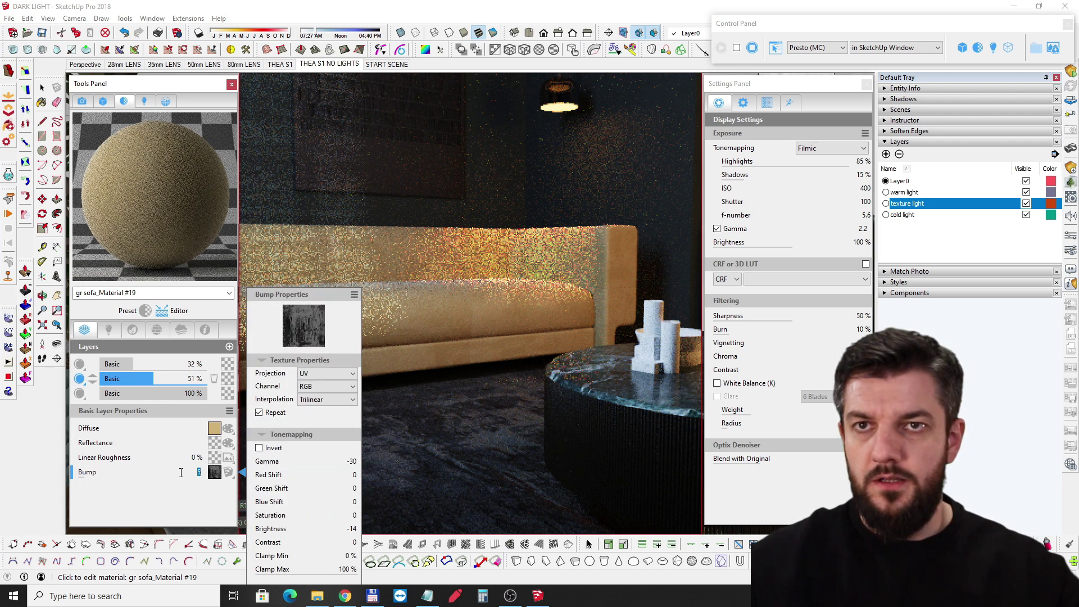
pyautogui.rightClick(216, 473)
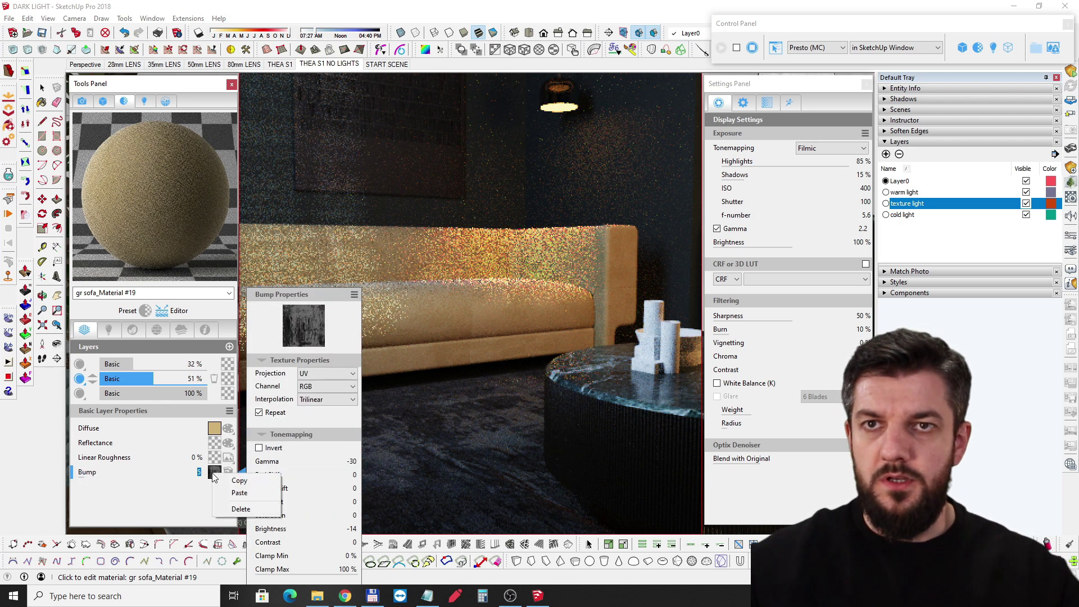
pyautogui.click(239, 509)
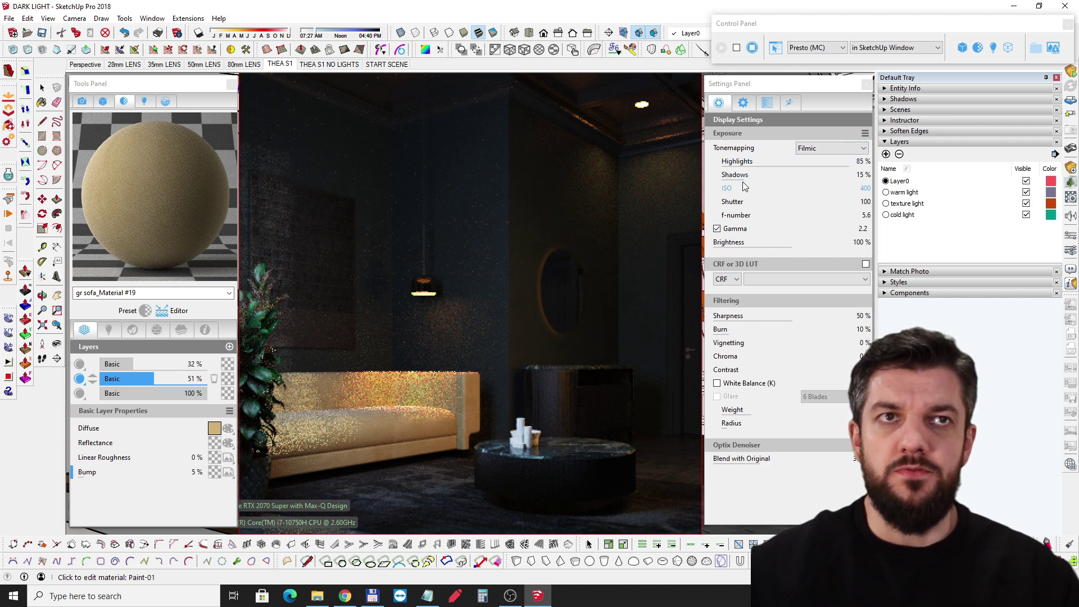
# Try an exposure ISO of 500 on the THEA S1 scene's render and set it back to 400
pyautogui.click(760, 188)
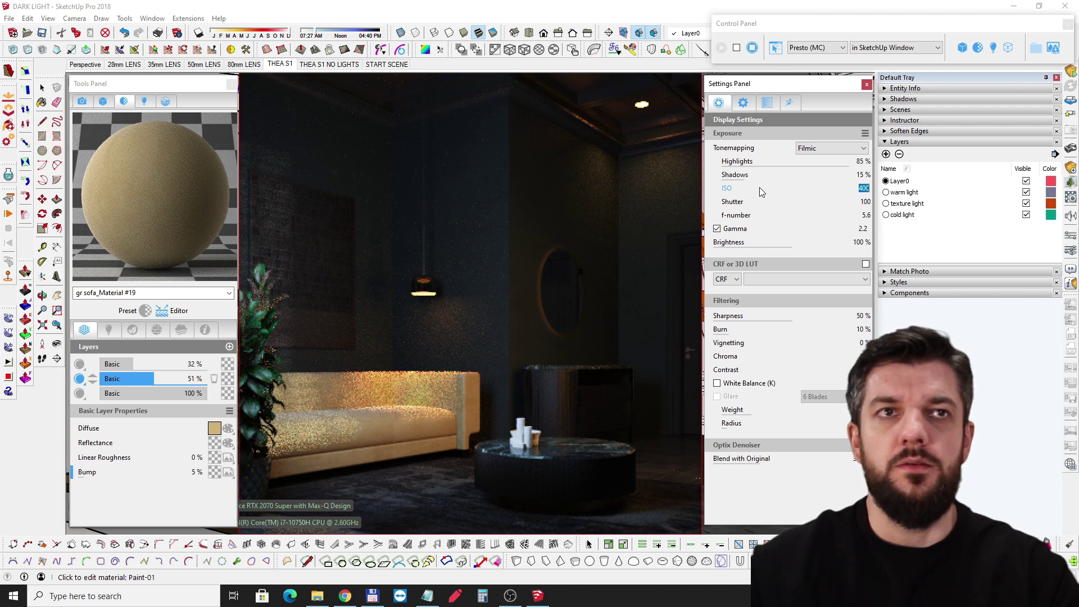
pyautogui.write('500')
pyautogui.press('Return')
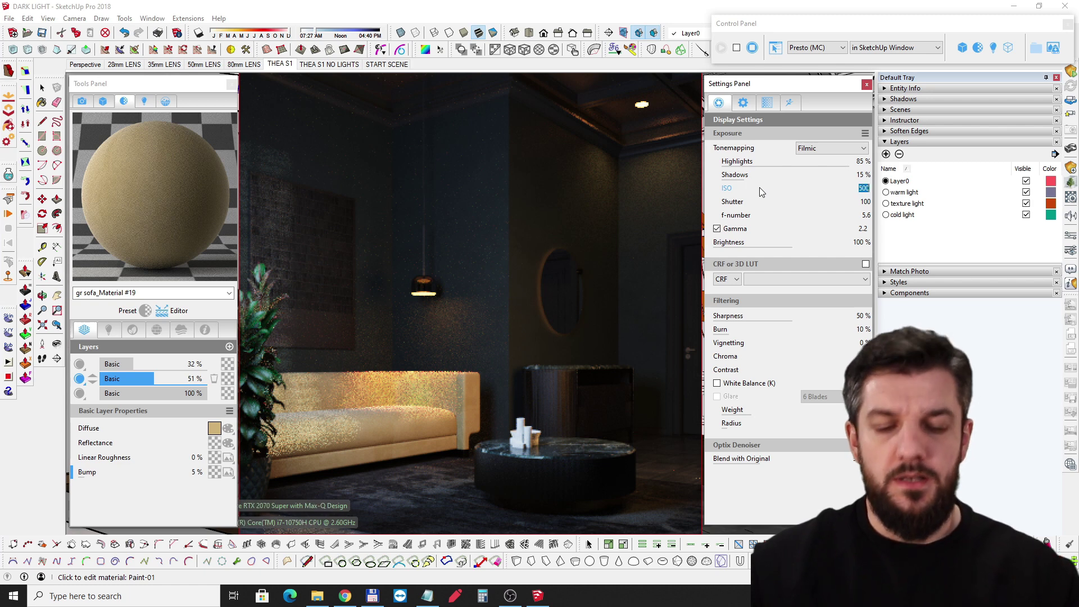
pyautogui.click(760, 188)
pyautogui.write('400')
pyautogui.press('Return')
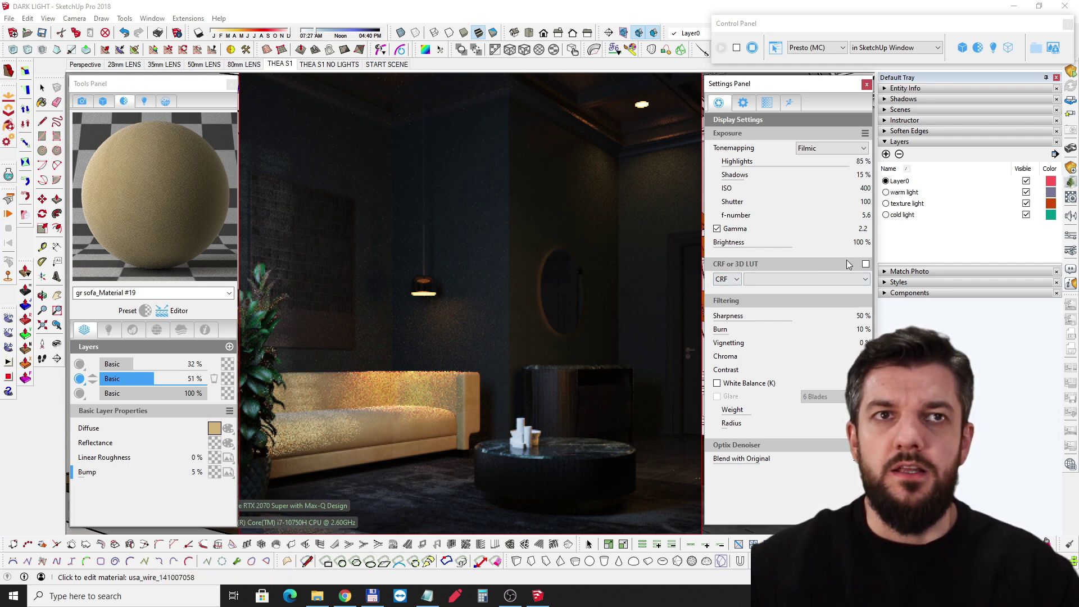
# Enable LUT color grading for the render and switch from Adanmq_Advantix_100.cube to Adanmq_AgfaColor_Futura_100.cube
pyautogui.click(725, 280)
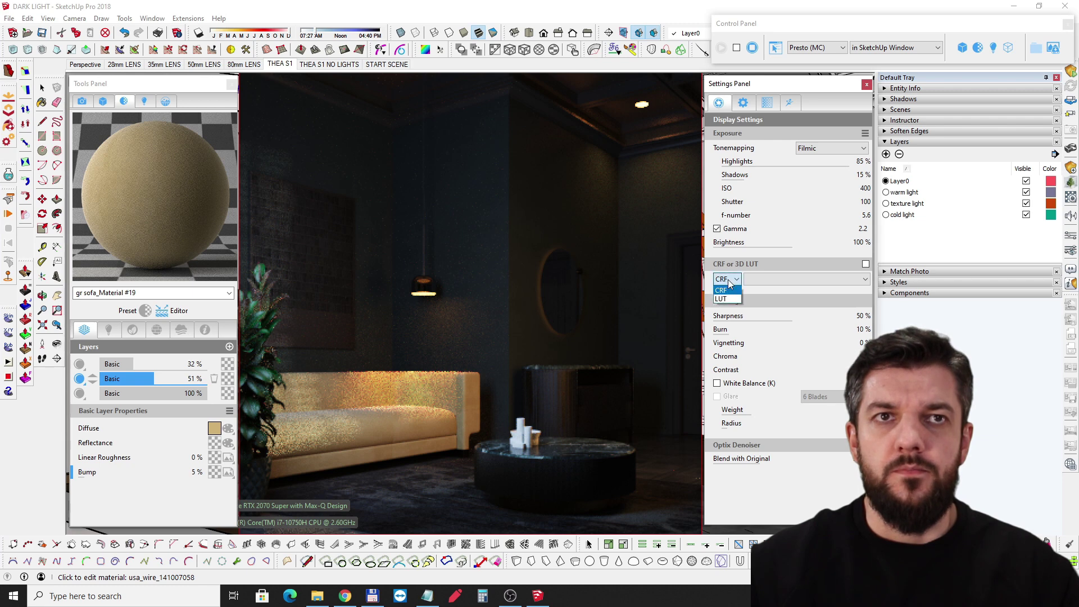
pyautogui.click(728, 299)
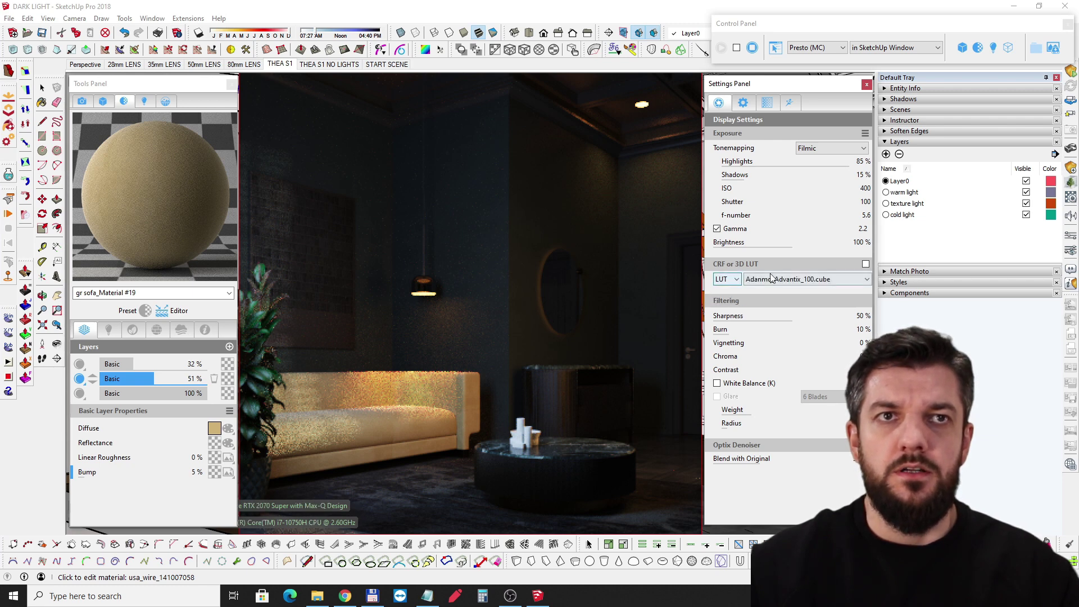
pyautogui.click(866, 265)
pyautogui.click(843, 279)
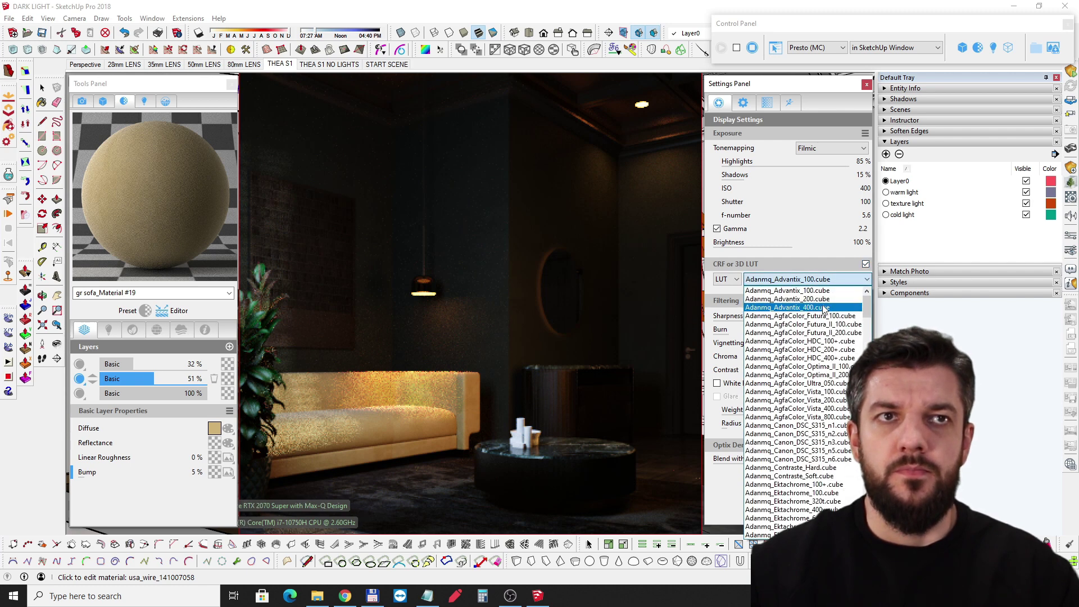
pyautogui.click(808, 290)
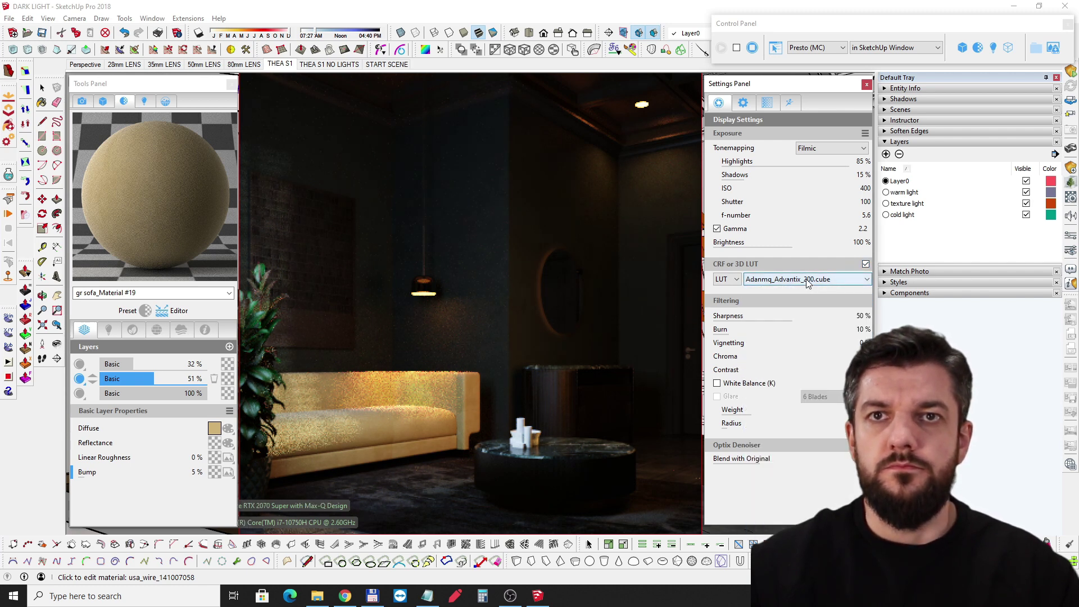
pyautogui.scroll(-3, 807, 280)
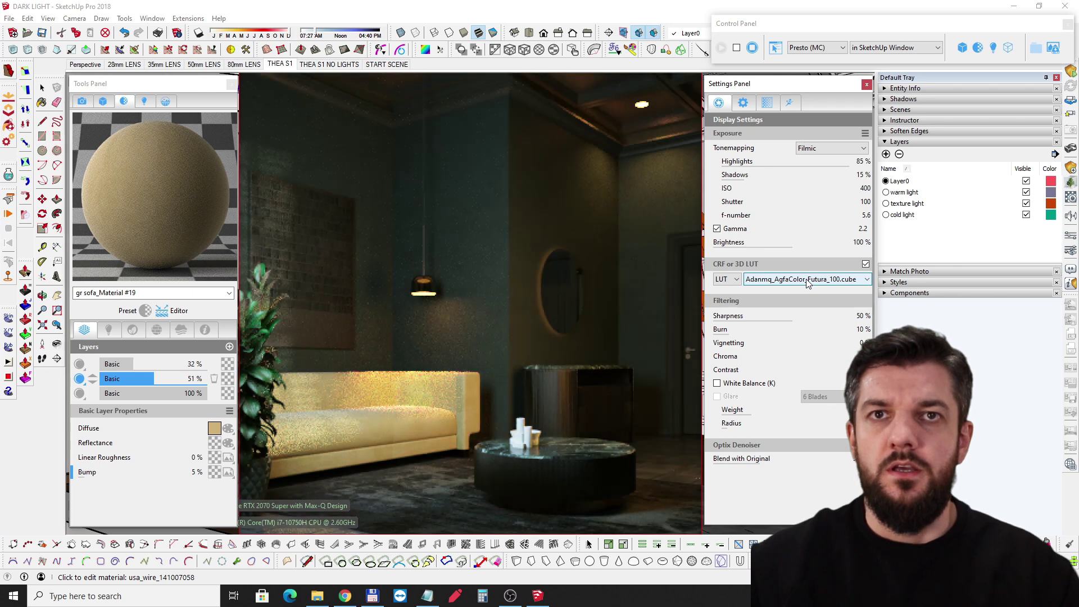
# Compare the AgfaColor HDC, Ultra and Vista LUTs on the render and settle on Adanmq_AgfaColor_Vista_100.cube
pyautogui.scroll(-1, 808, 283)
pyautogui.scroll(-1, 807, 284)
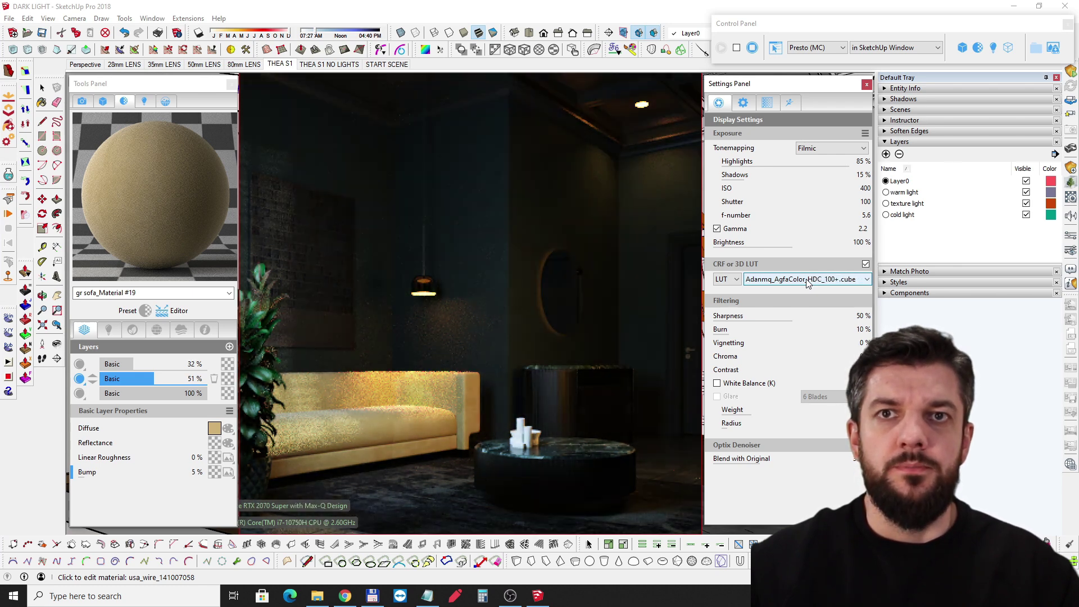
pyautogui.scroll(1, 808, 284)
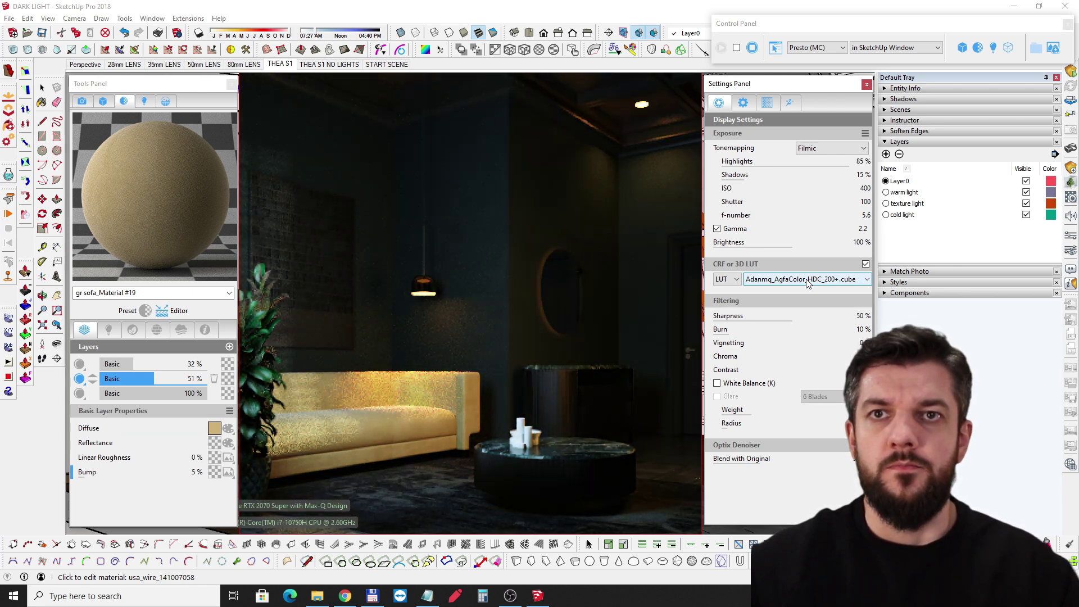
pyautogui.scroll(-1, 808, 283)
pyautogui.scroll(-1, 808, 282)
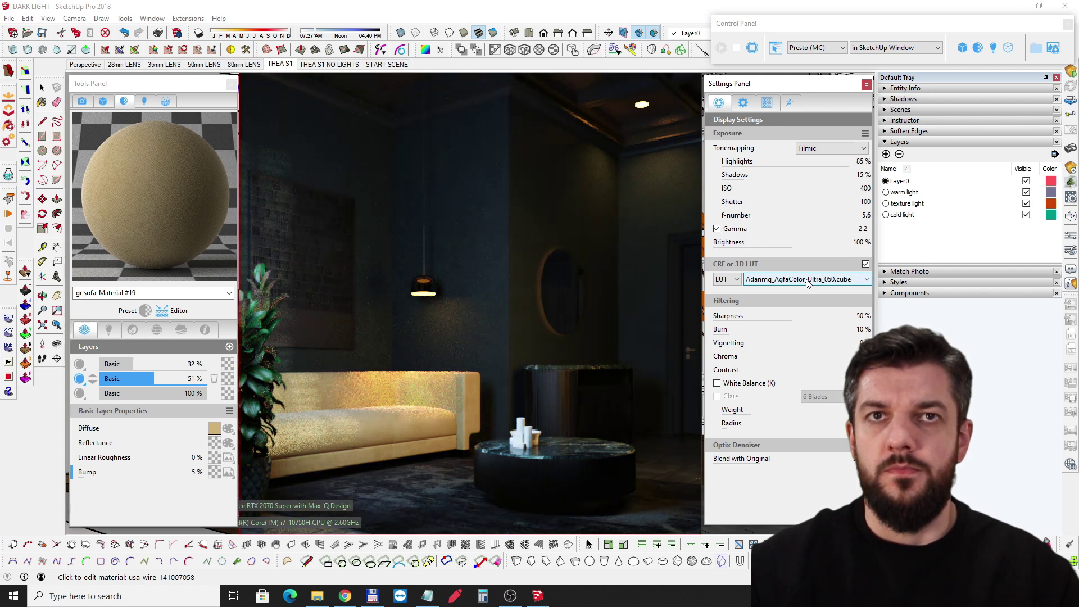
pyautogui.scroll(-1, 807, 283)
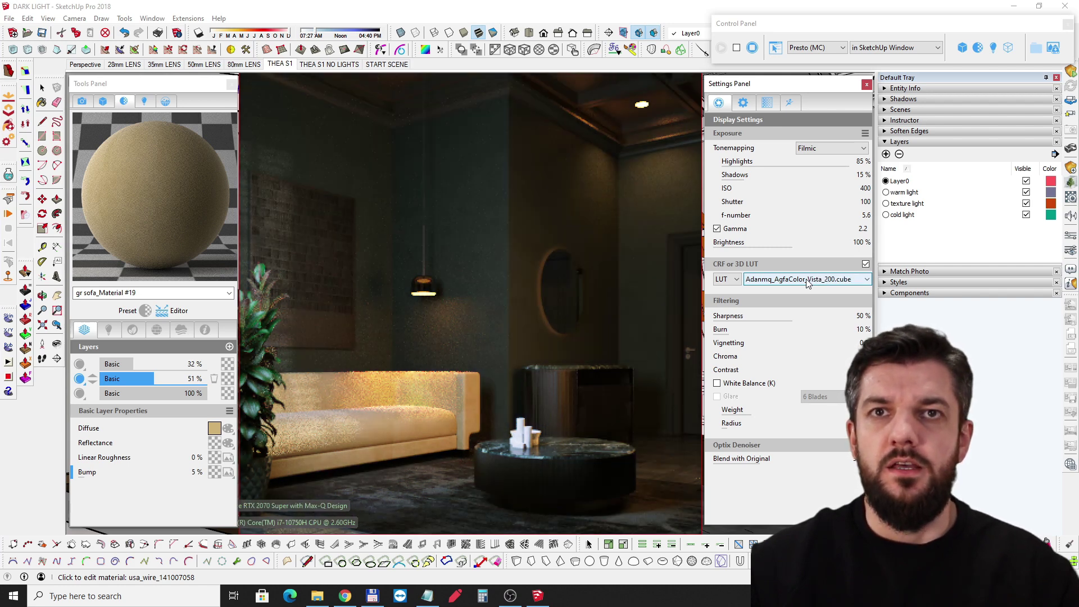
pyautogui.scroll(1, 808, 284)
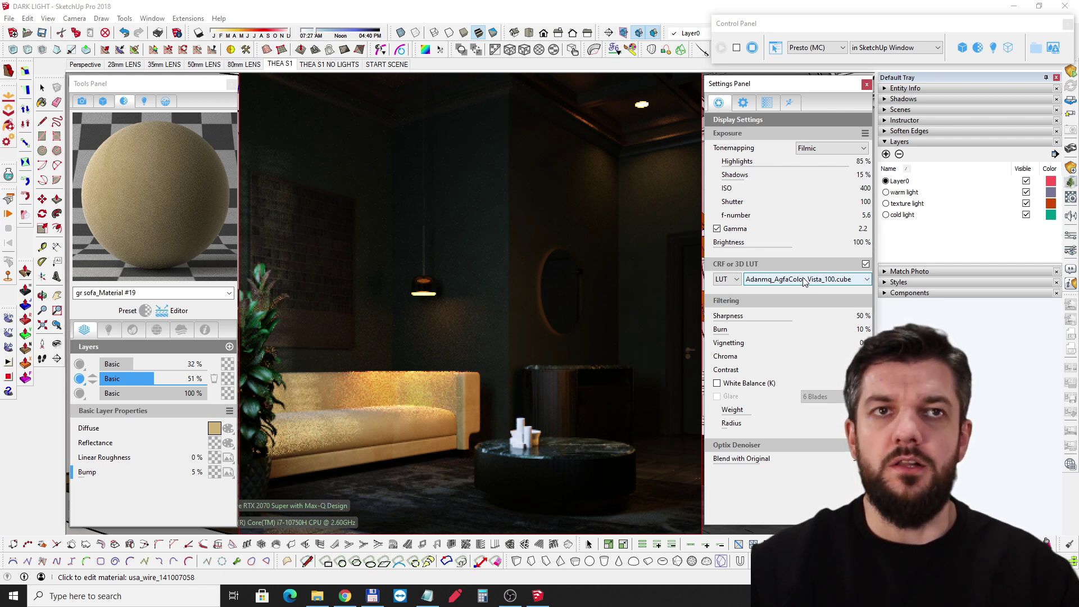
pyautogui.scroll(-1, 804, 282)
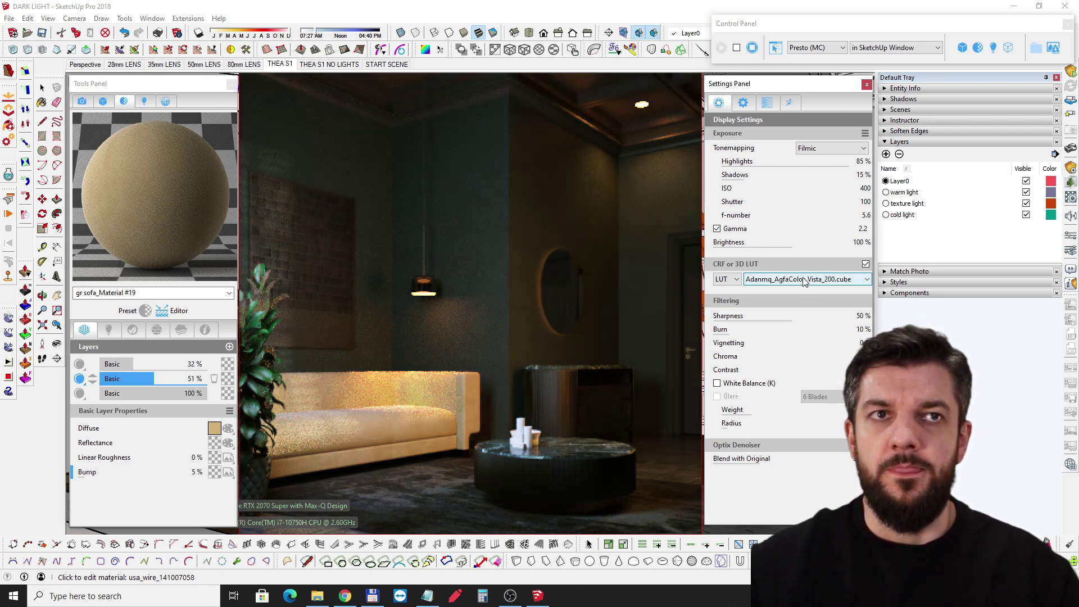
# Compare the render with and without the LUT color grading, and leave the grading enabled
pyautogui.click(866, 264)
pyautogui.click(866, 264)
pyautogui.click(866, 264)
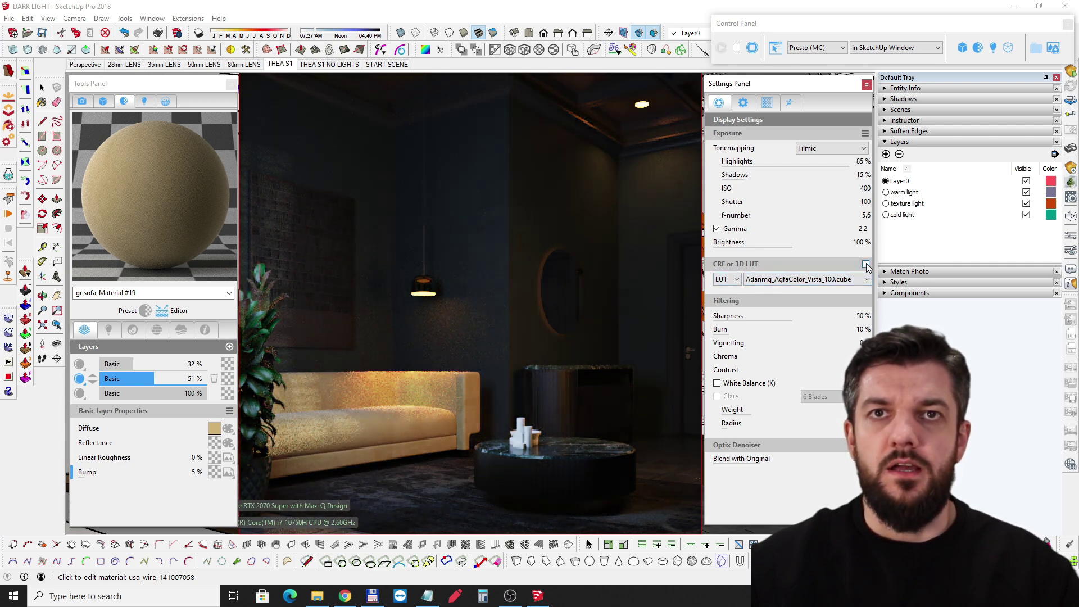
pyautogui.click(866, 265)
pyautogui.click(866, 265)
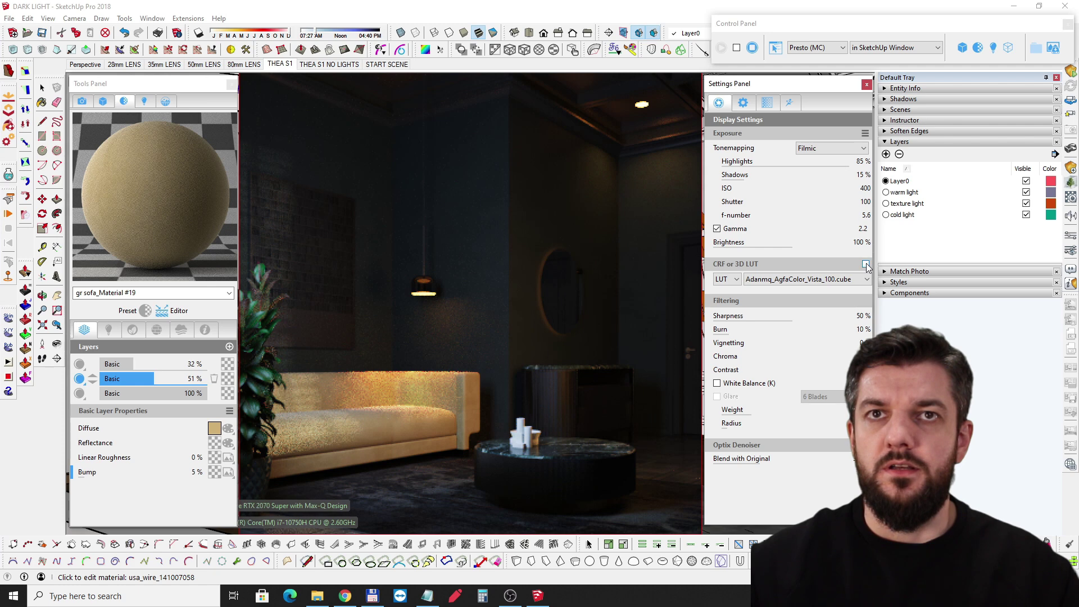
pyautogui.click(866, 265)
pyautogui.click(866, 265)
pyautogui.click(866, 264)
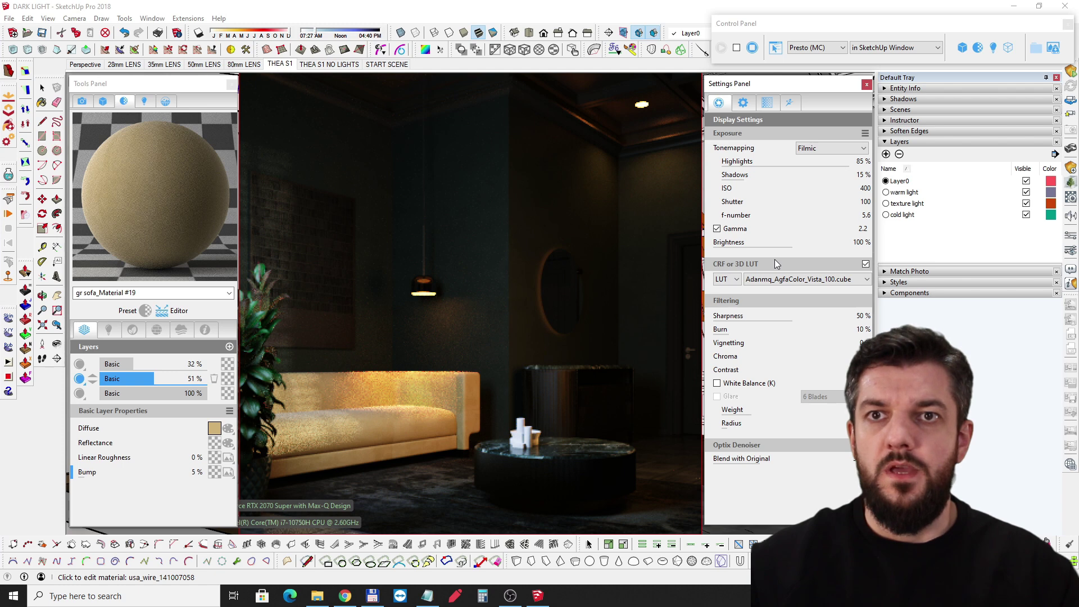
# Stop the interactive render and switch from interactive to production rendering with Presto (MC)
pyautogui.click(752, 47)
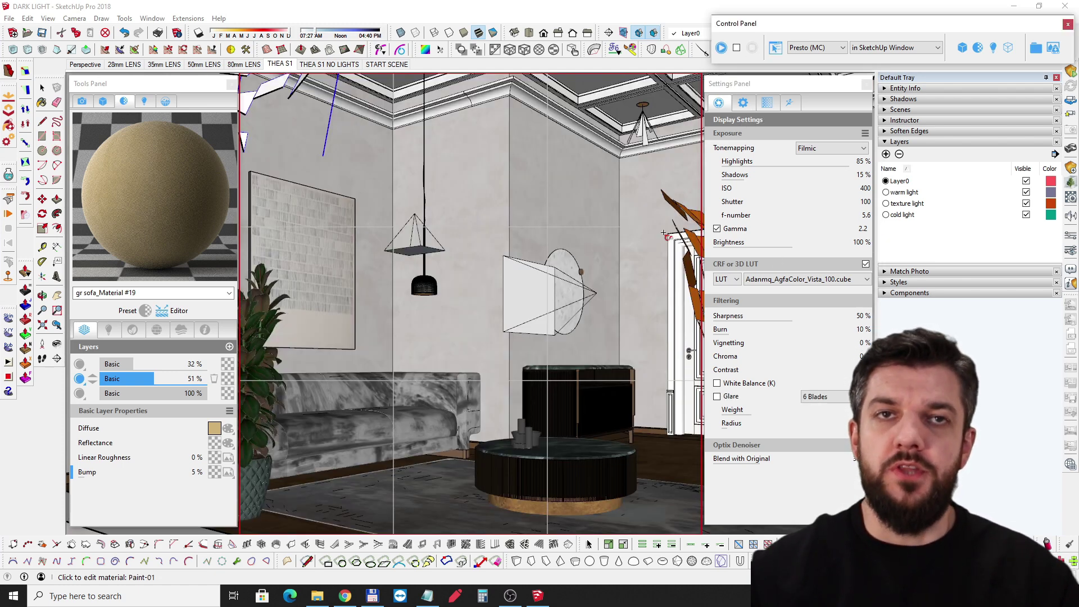
pyautogui.click(775, 50)
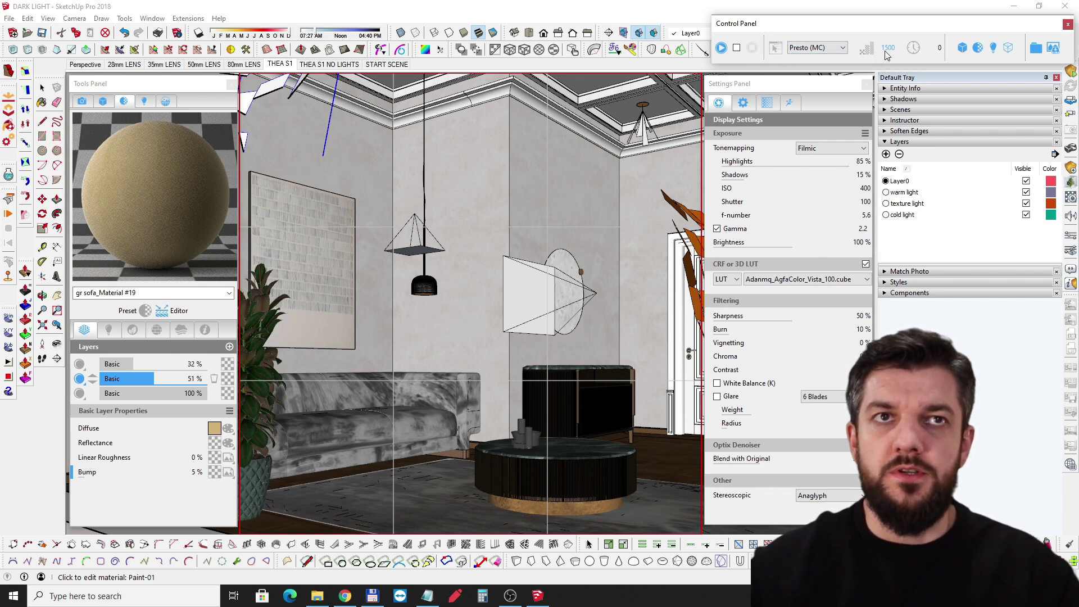
# Review the Presto (MC) rendering settings, keeping supersampling at None, and check the display and denoiser settings
pyautogui.click(743, 102)
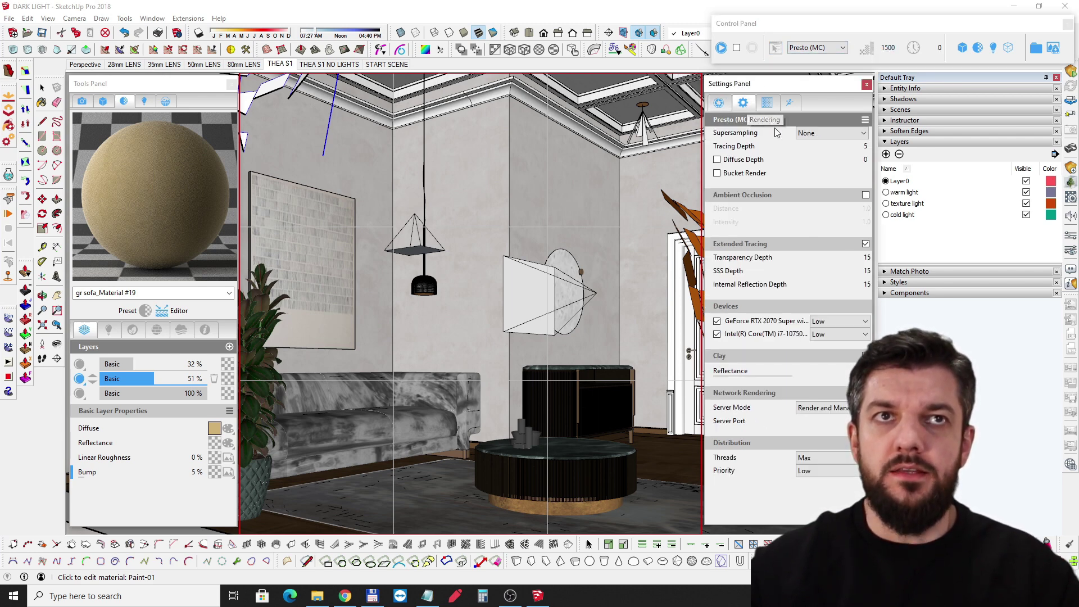
pyautogui.click(831, 133)
pyautogui.click(824, 157)
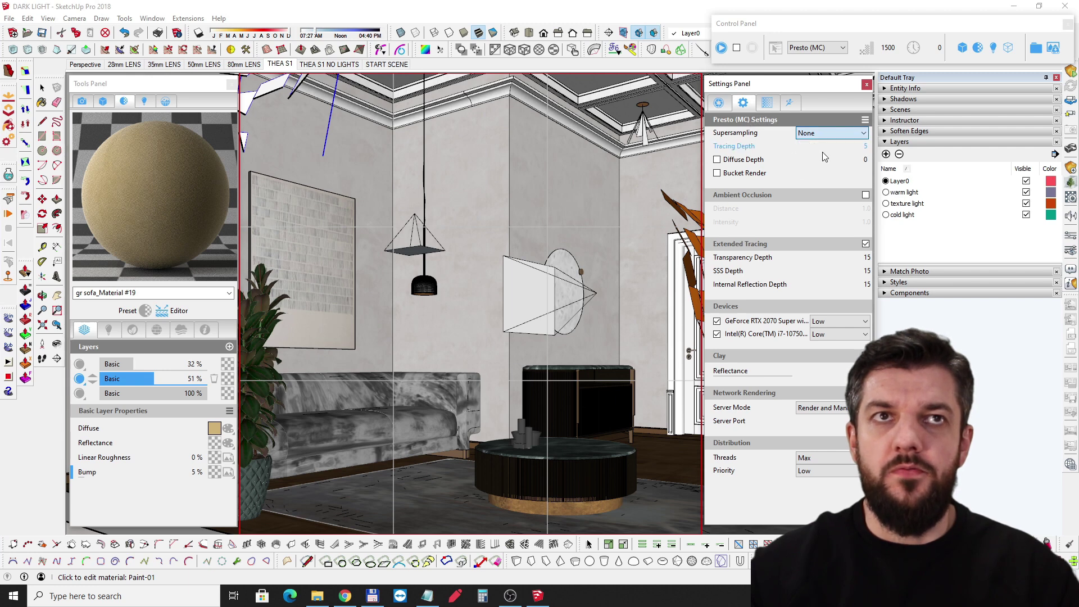
pyautogui.click(719, 103)
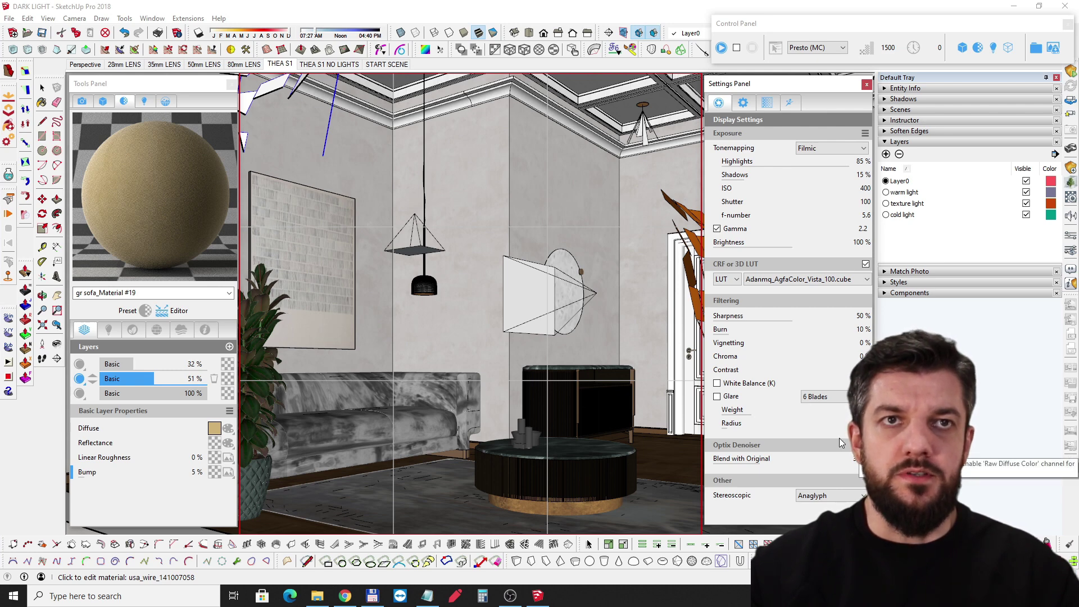
pyautogui.click(745, 101)
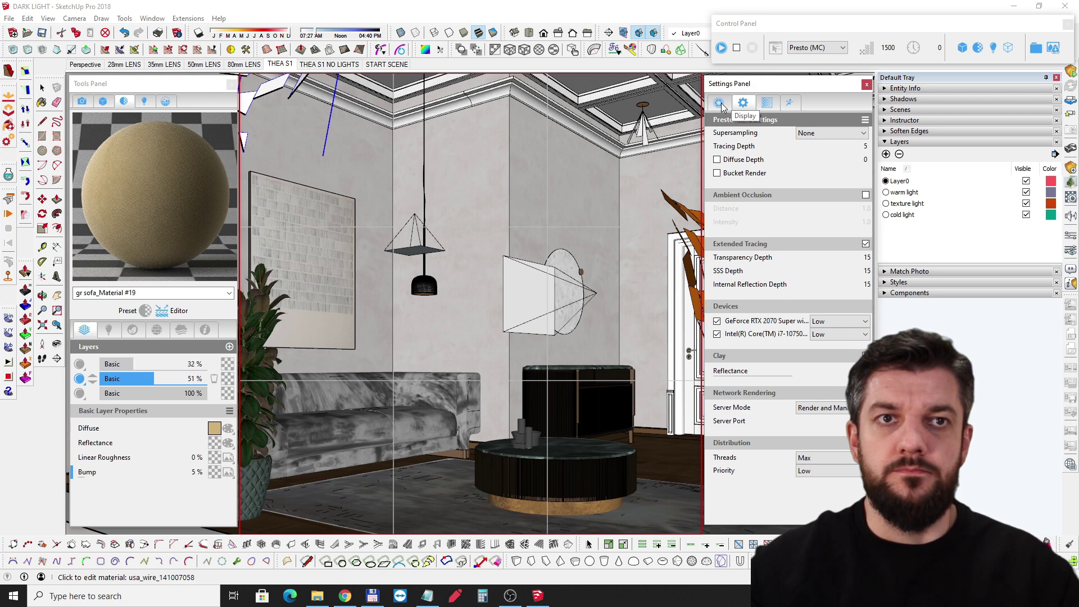
pyautogui.click(722, 105)
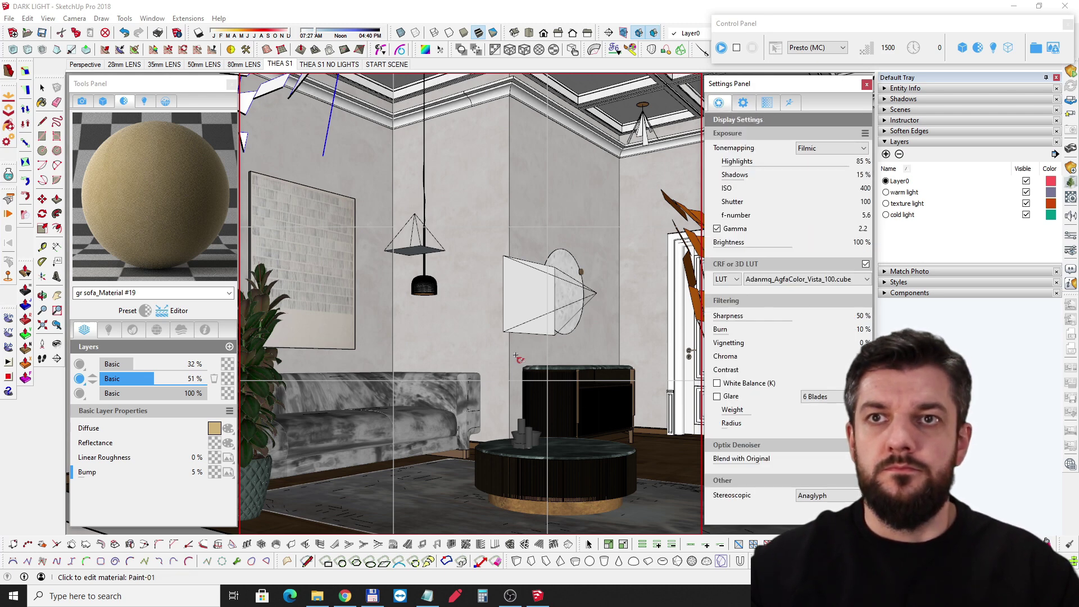